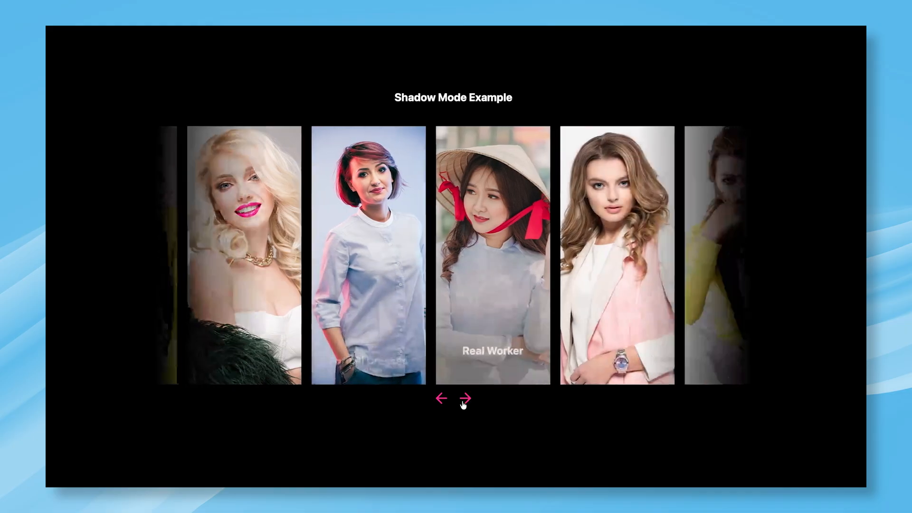
Browse the Shadow Mode Example slider forward and backward to examine its slide transitions and captions
click(465, 402)
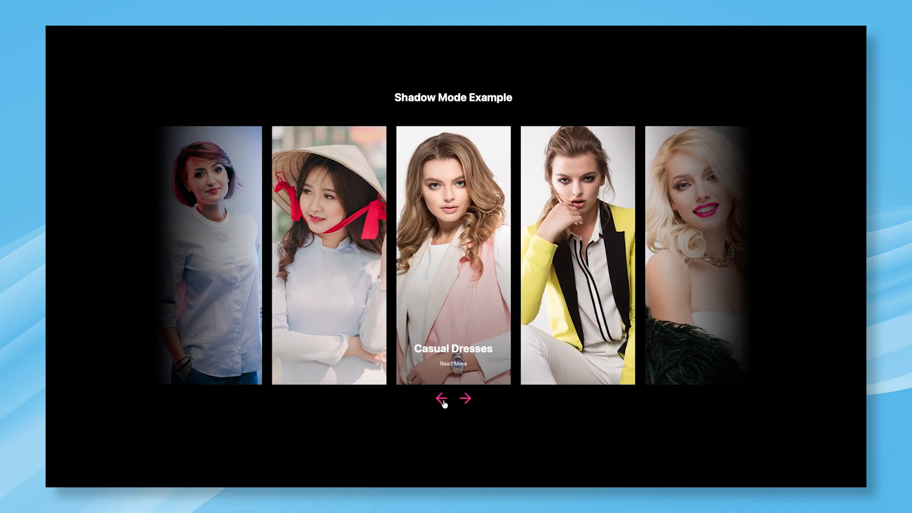
click(443, 402)
click(443, 403)
click(443, 403)
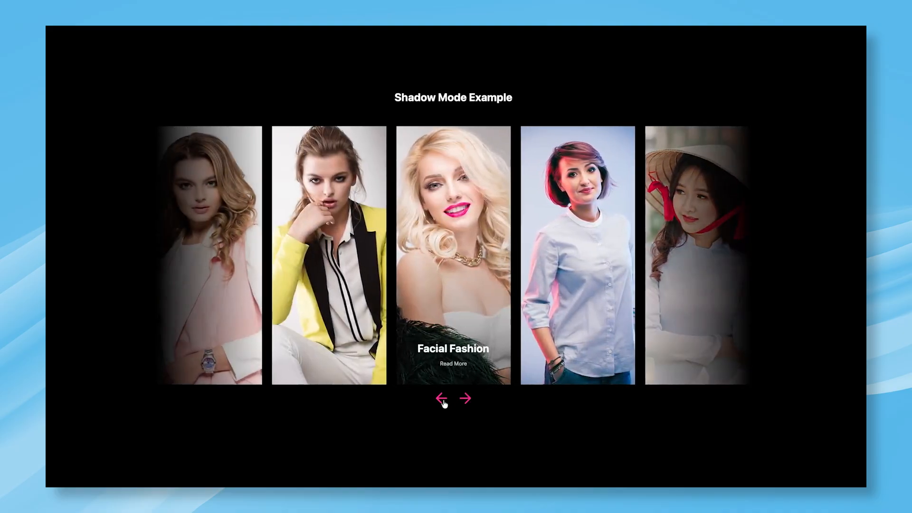
click(442, 401)
click(442, 401)
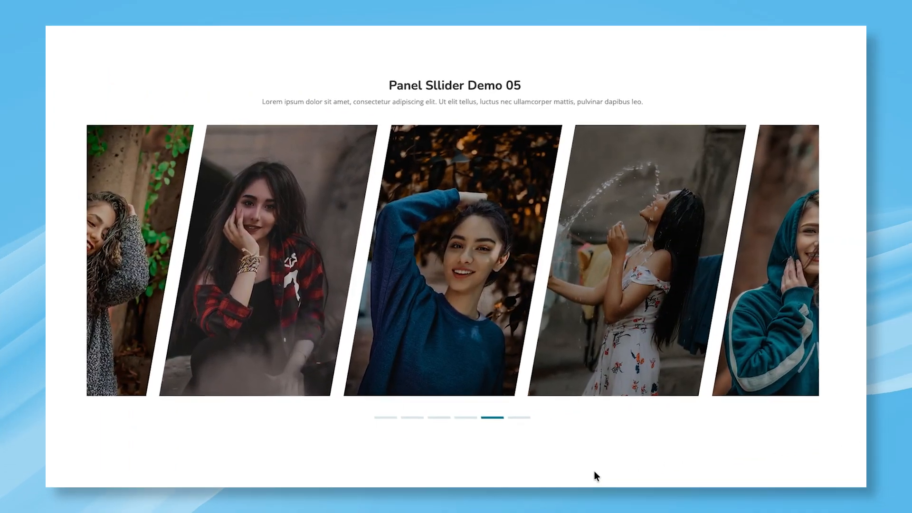
Step back through the slides of Panel Slider Demo 05 to examine its skewed layout and pagination
click(466, 418)
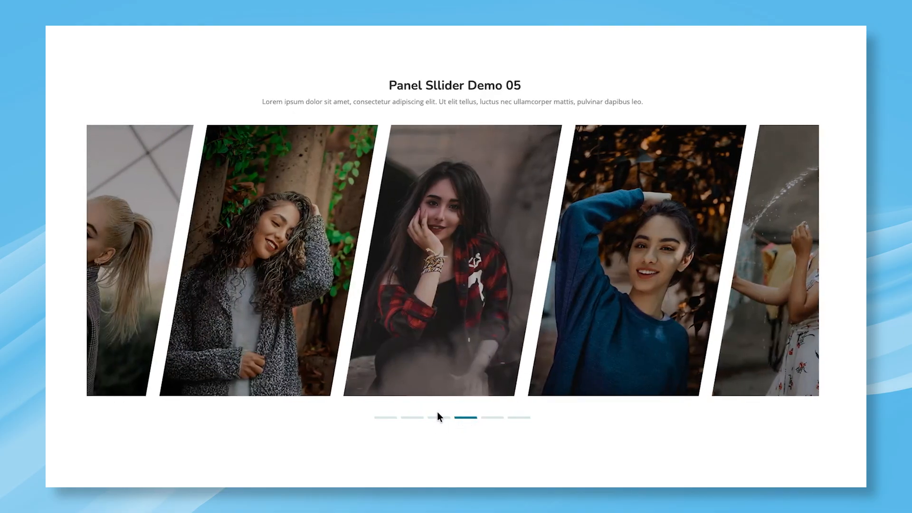
click(438, 419)
click(412, 419)
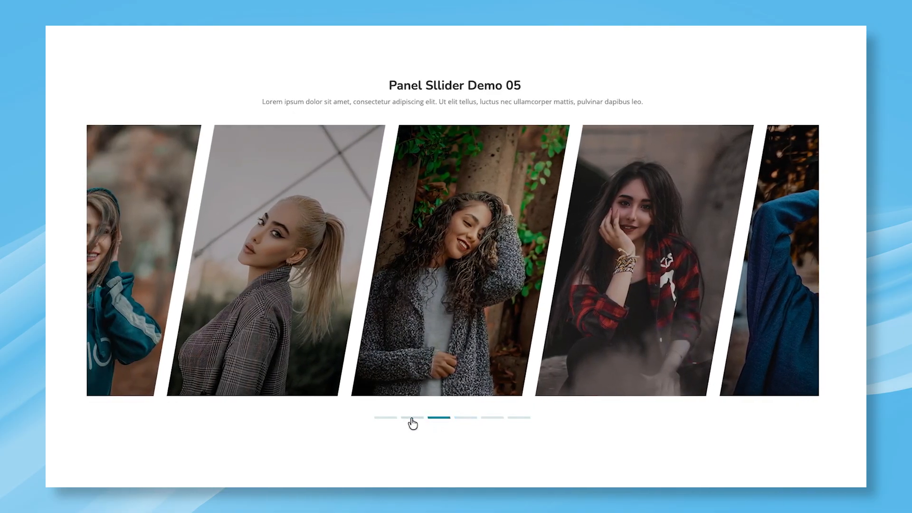
mouse_move(434, 372)
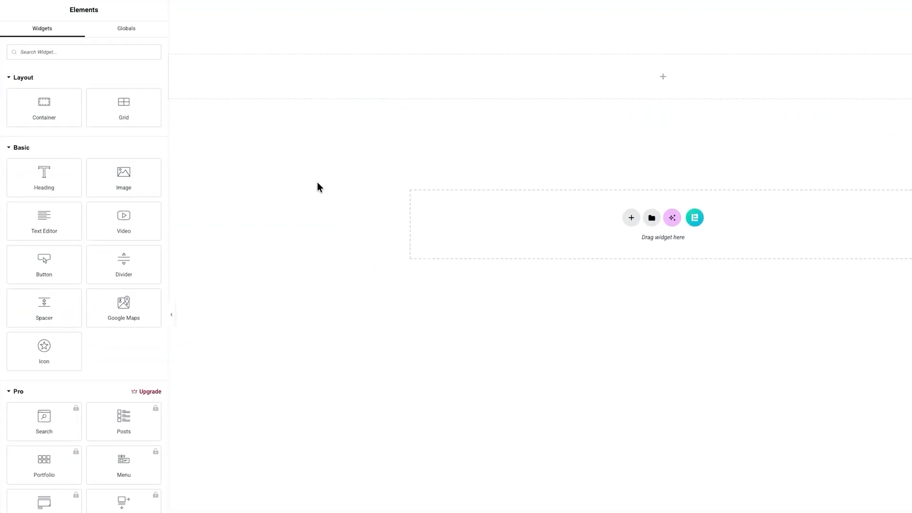
Find the Panel Slider widget and add it to the empty container on the page
click(64, 49)
text(panel slider)
drag(55, 76, 609, 63)
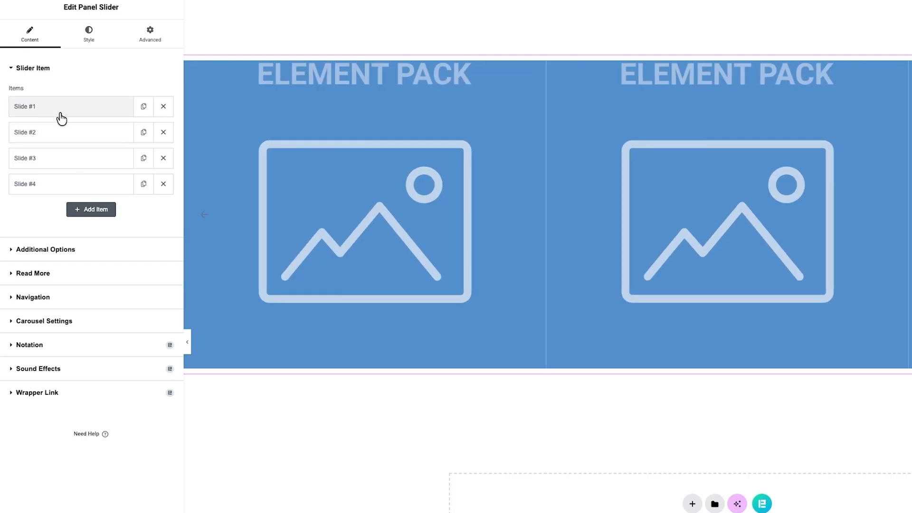
Title the first slide "Fashion Beauty Lifestyle" and assign it the image fashion-beauty-lifestyle.jpg from the media library
click(62, 117)
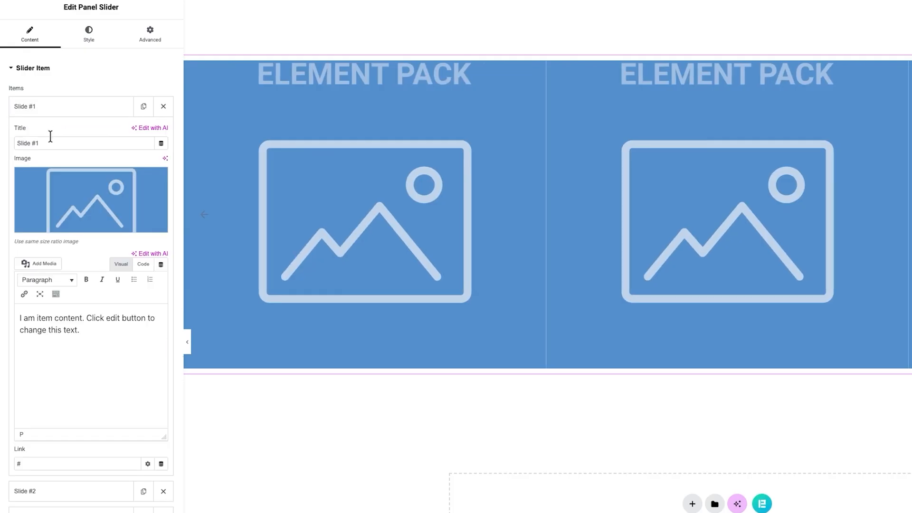
drag(49, 141, 17, 141)
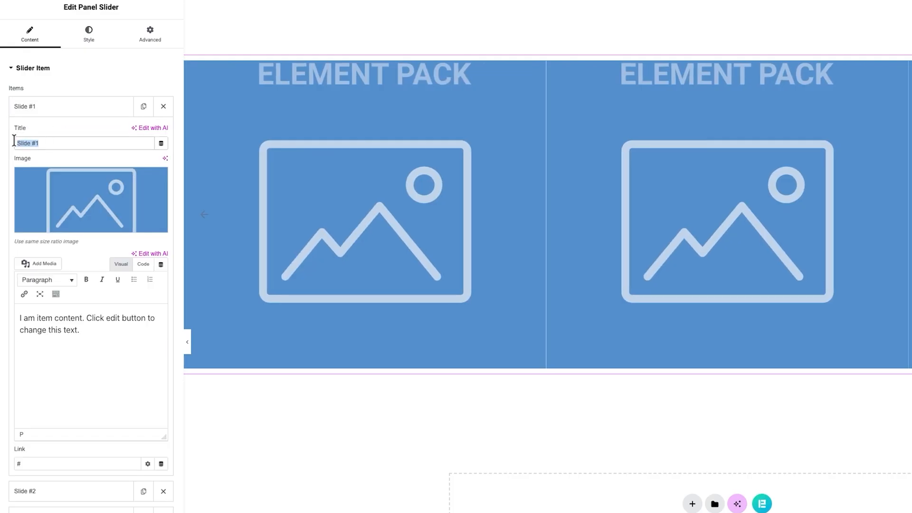
text(Fashion Beauty Lifestyle)
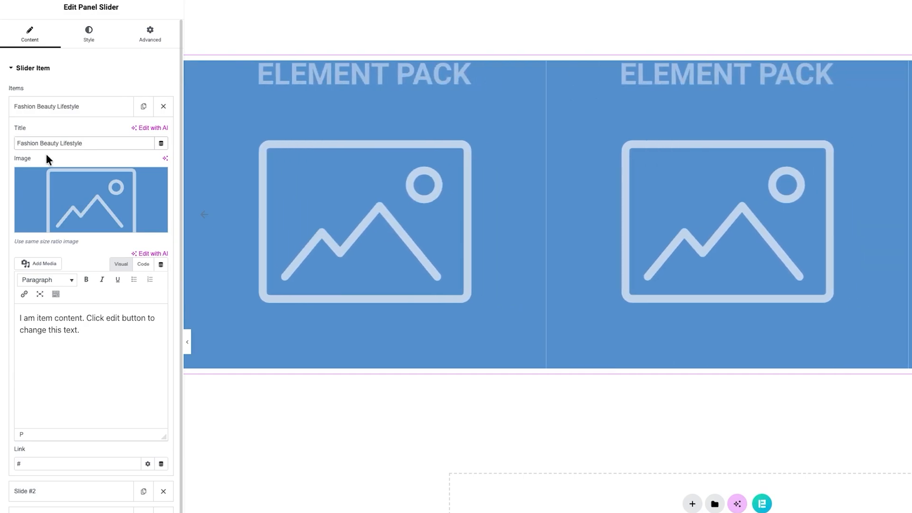
click(79, 170)
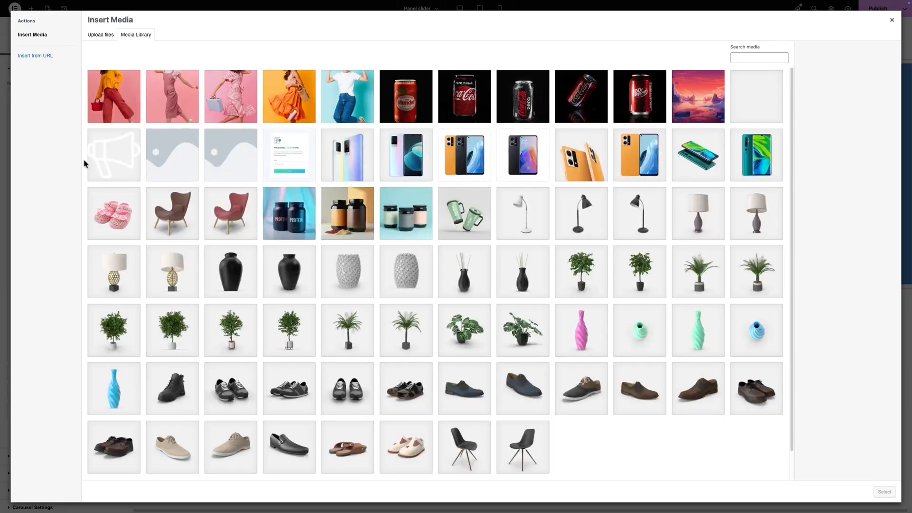
click(350, 118)
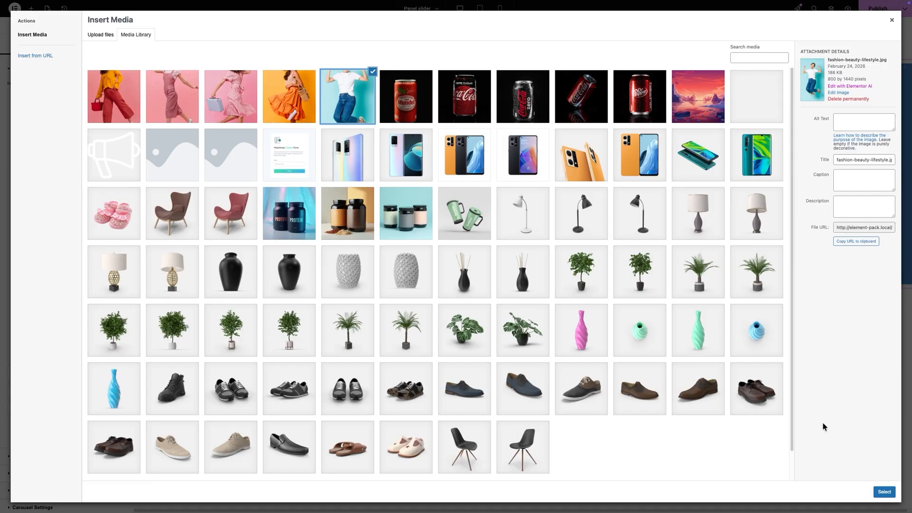
click(884, 491)
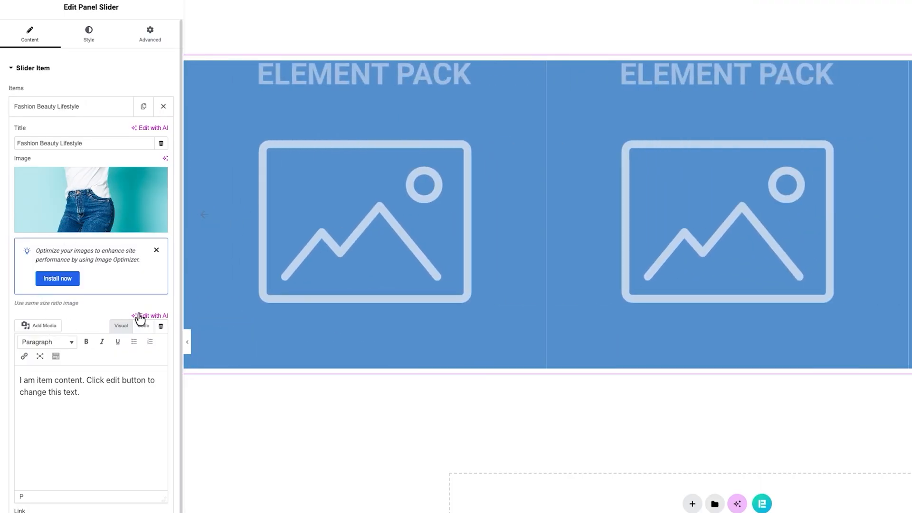
Replace the first slide's description with "Chic outfits designed for modern girls with bold attitude." and collapse the item
click(144, 326)
click(121, 325)
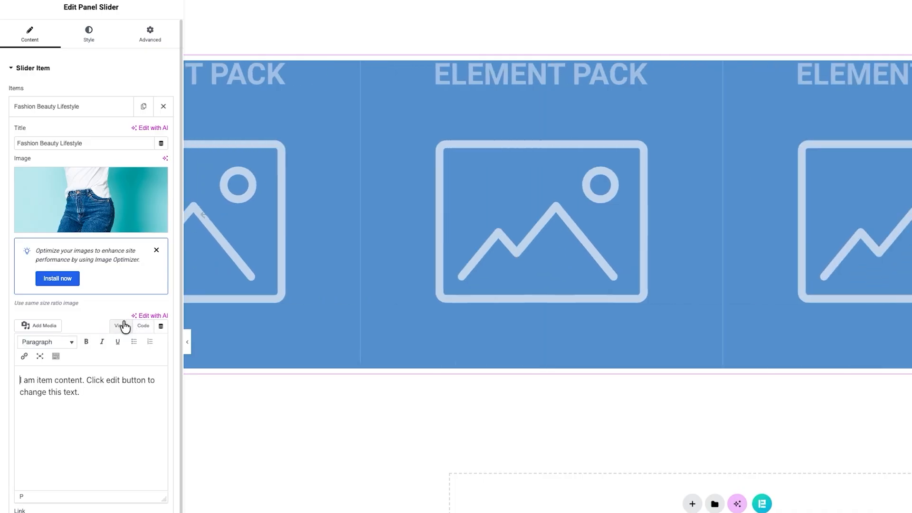
drag(81, 392, 16, 376)
text(Chic outfits designed for modern girls with bold attitude.)
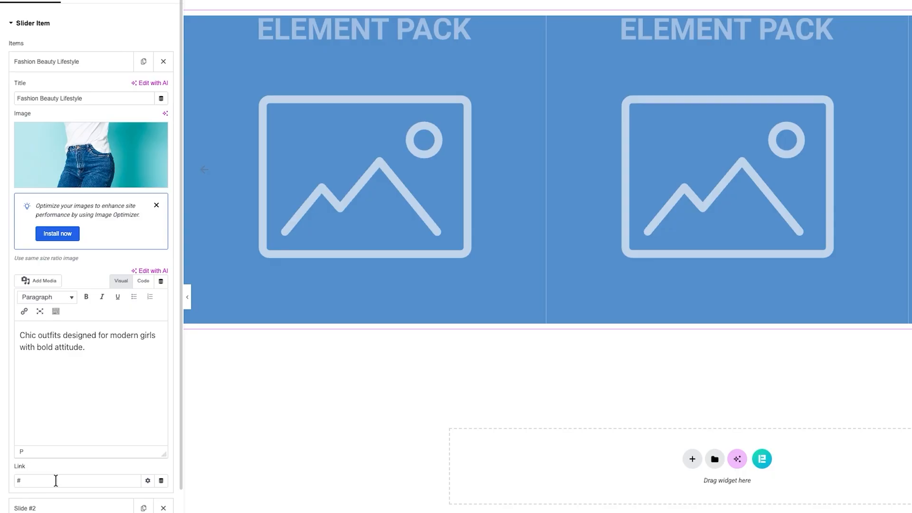
drag(56, 481, 0, 476)
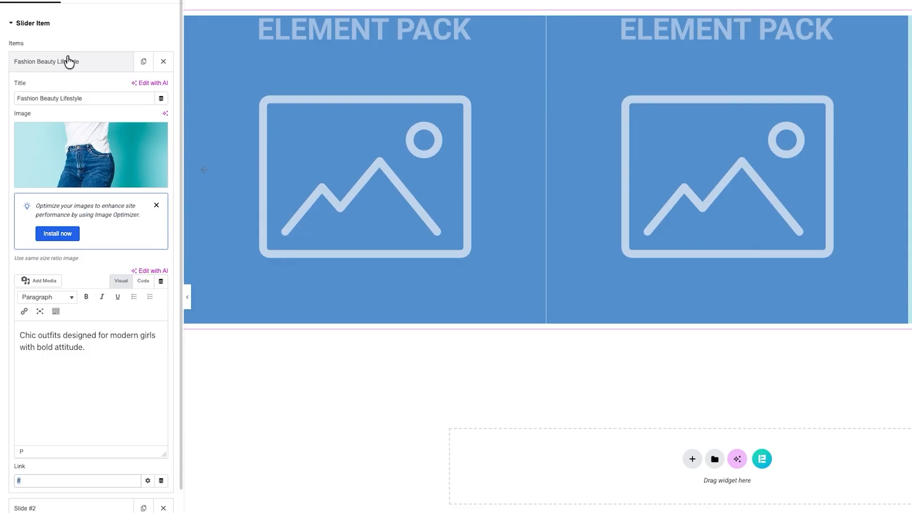
click(69, 61)
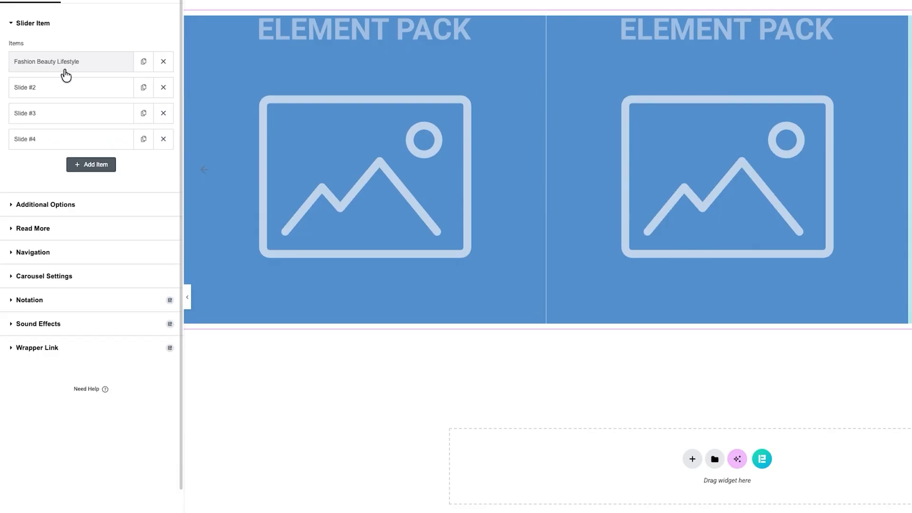
Title the second slide "Magnificiant Woman" and assign it the image magnificent-woman.jpg from the media library
click(62, 88)
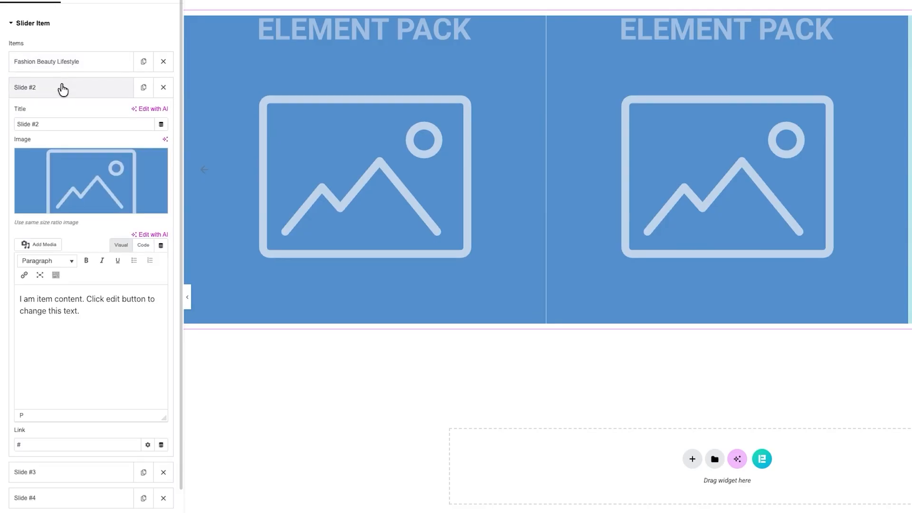
triple_click(55, 124)
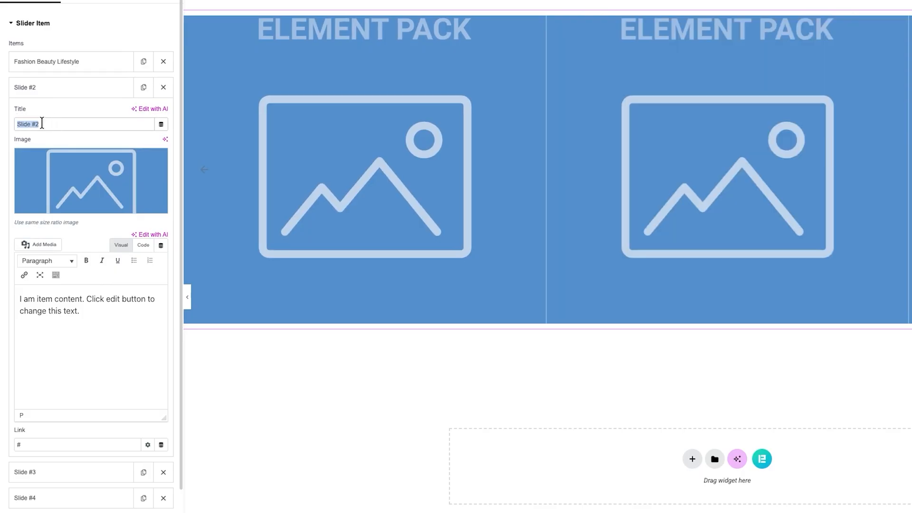
text(Magnificiant Woman)
click(41, 179)
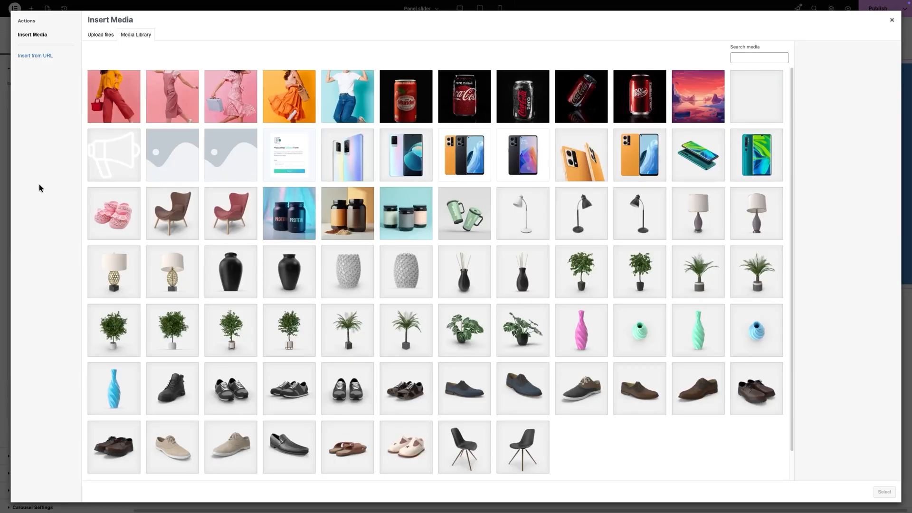
click(281, 106)
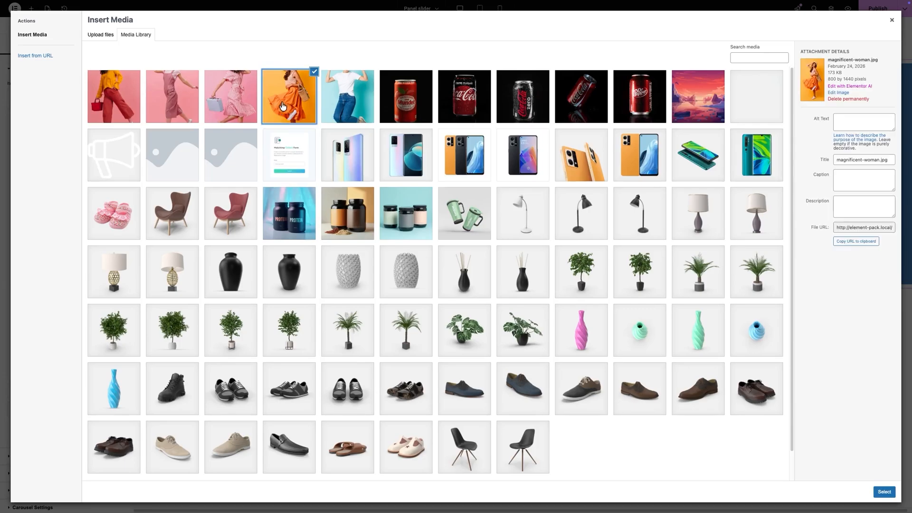
click(884, 492)
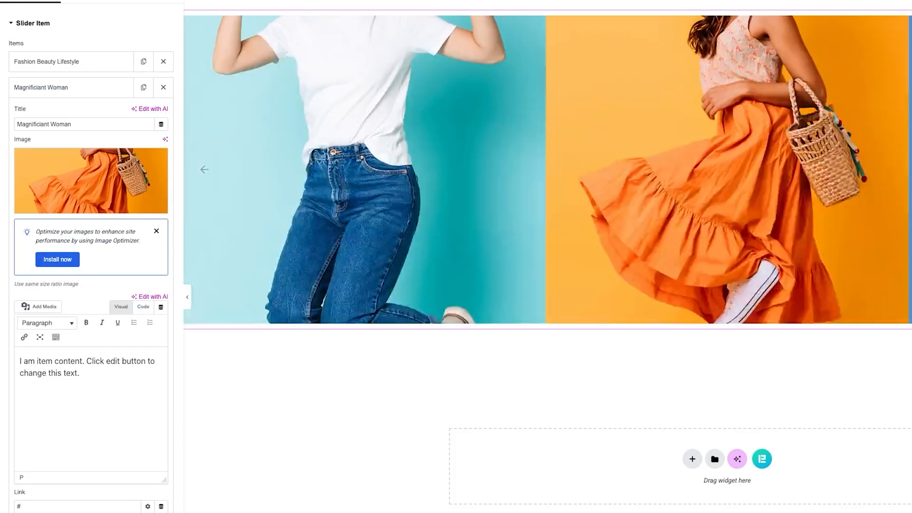
Replace the second slide's description with "Elegant dresses and casual wear for everyday fashion." and collapse the item
drag(89, 372, 16, 359)
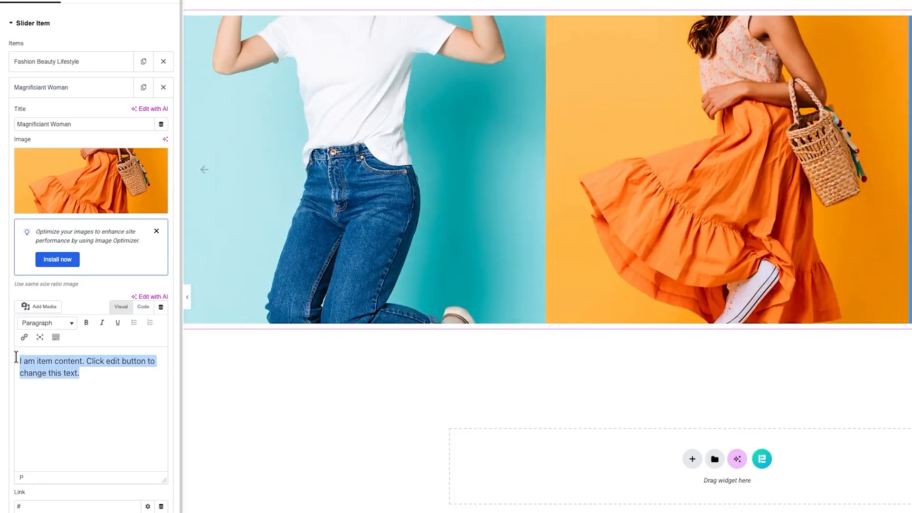
text(Elegant dresses and casual wear for everyday fashion.)
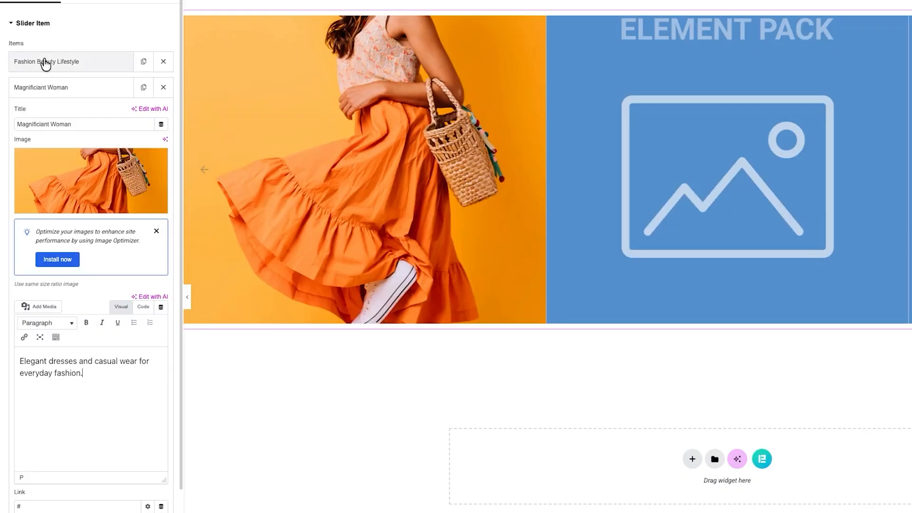
click(53, 89)
click(50, 114)
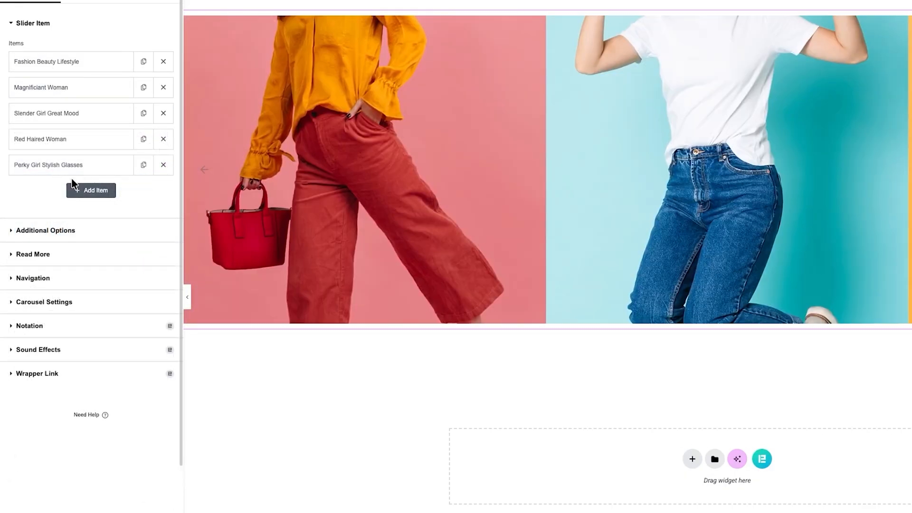
Try the On Active style in the slider's additional options and restore On Hover
click(71, 233)
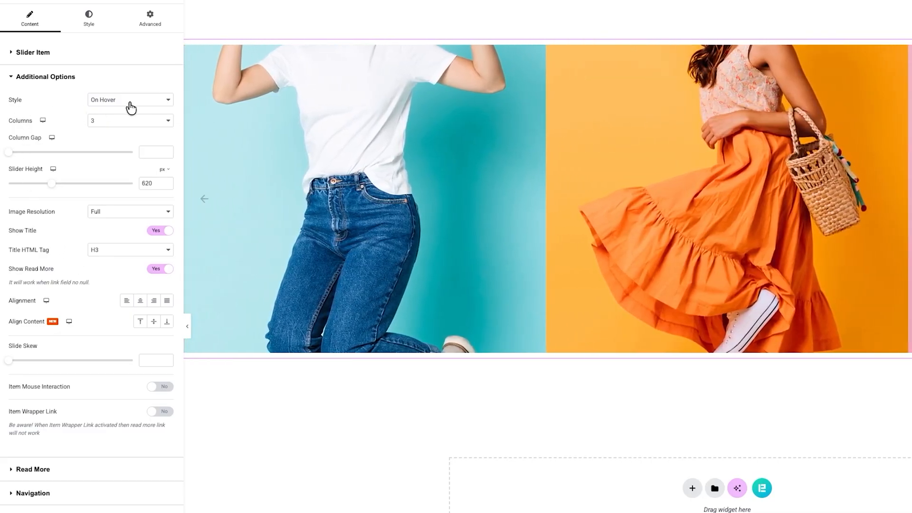
click(130, 104)
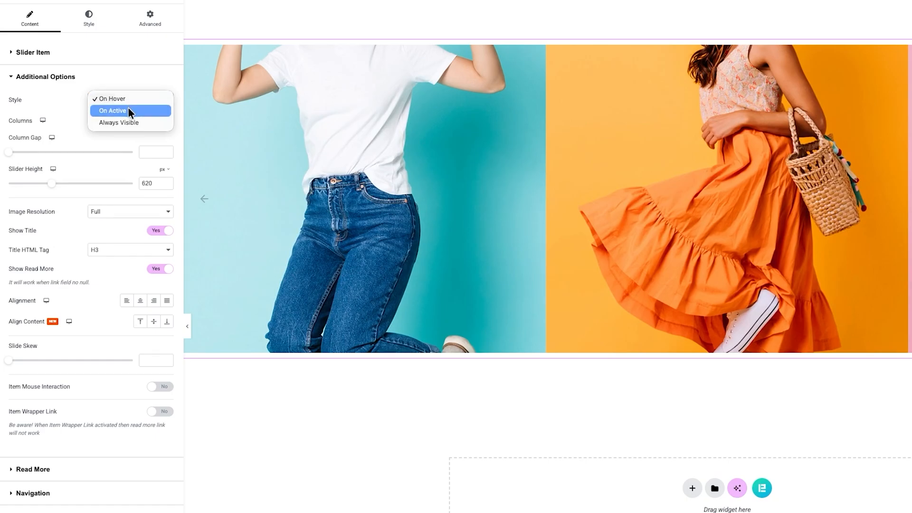
click(128, 109)
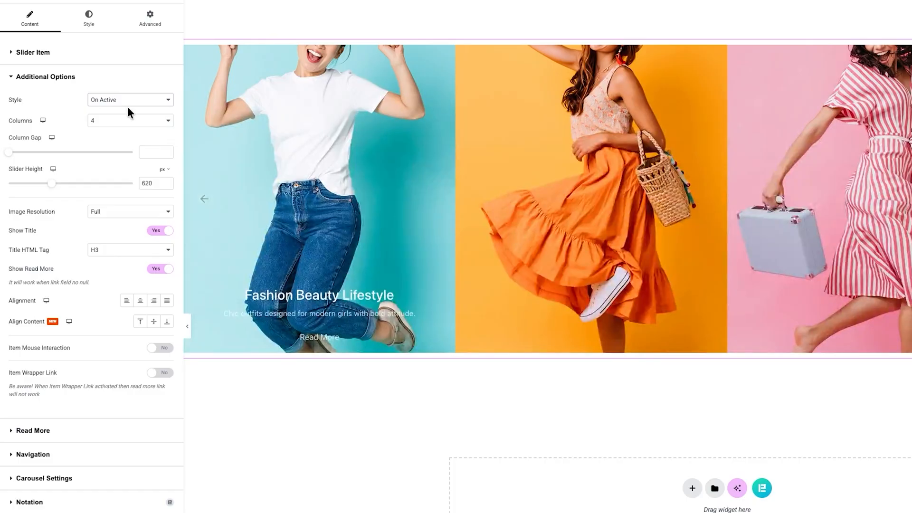
click(126, 101)
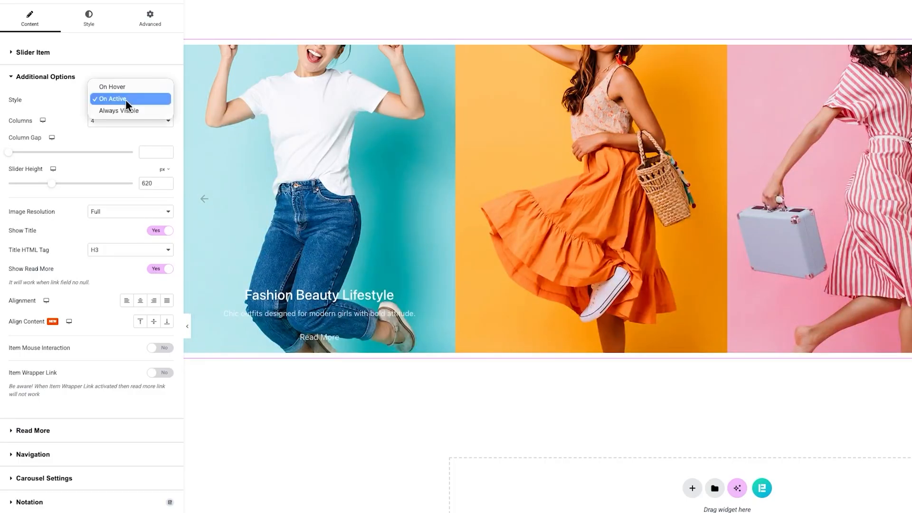
click(121, 87)
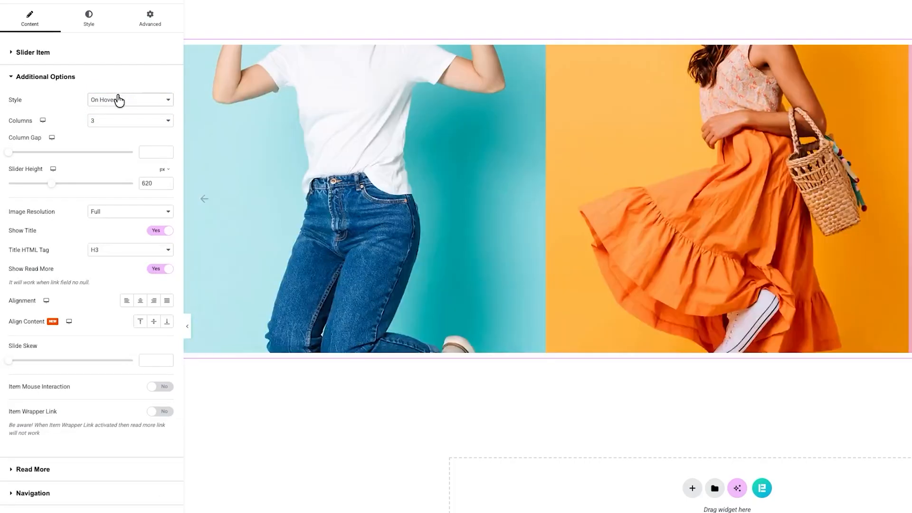
Configure the slider layout with 4 columns, a column gap of 10 and a slider height of 1080 px
click(110, 121)
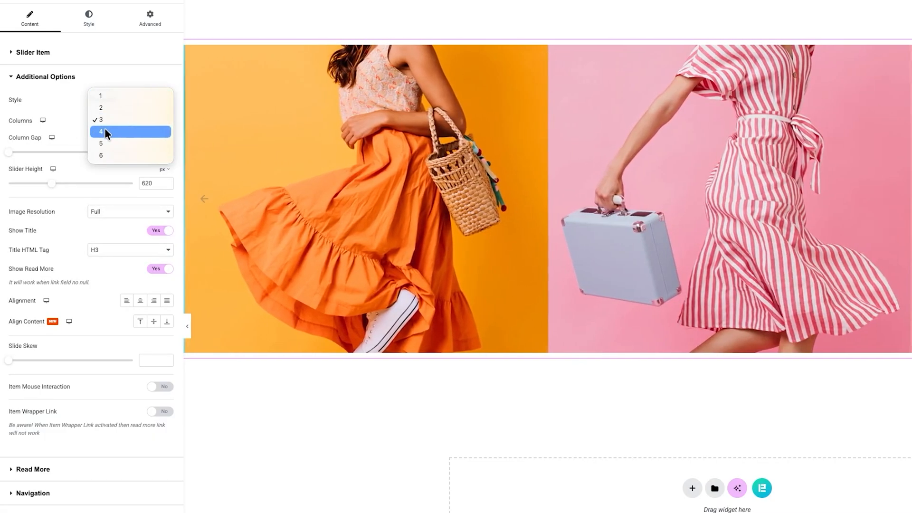
click(104, 130)
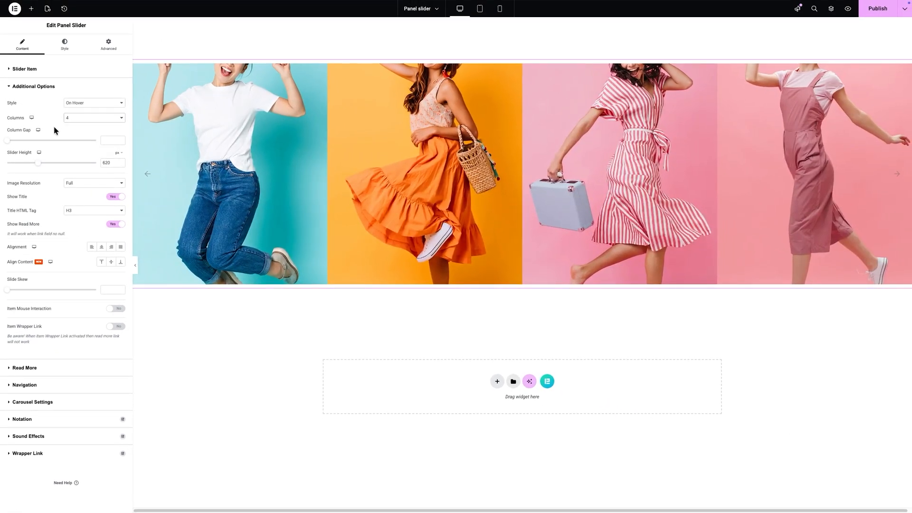
drag(7, 140, 15, 150)
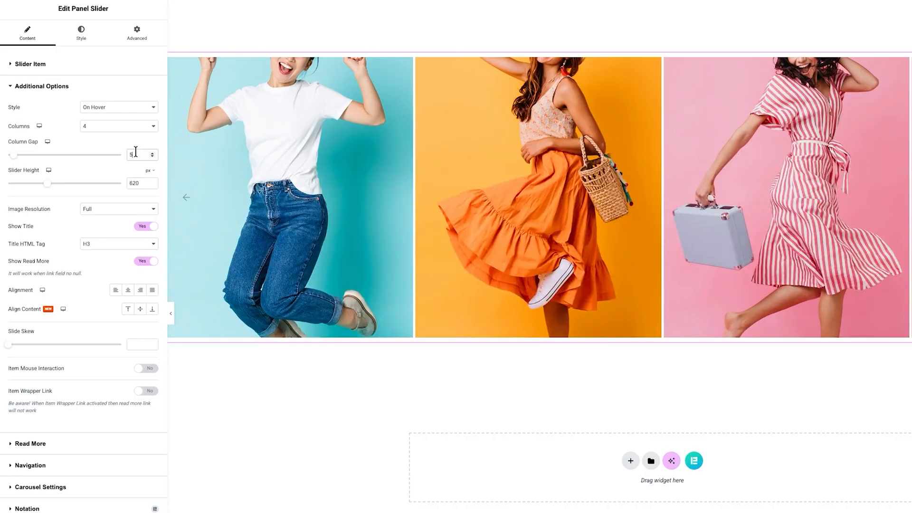
text(10)
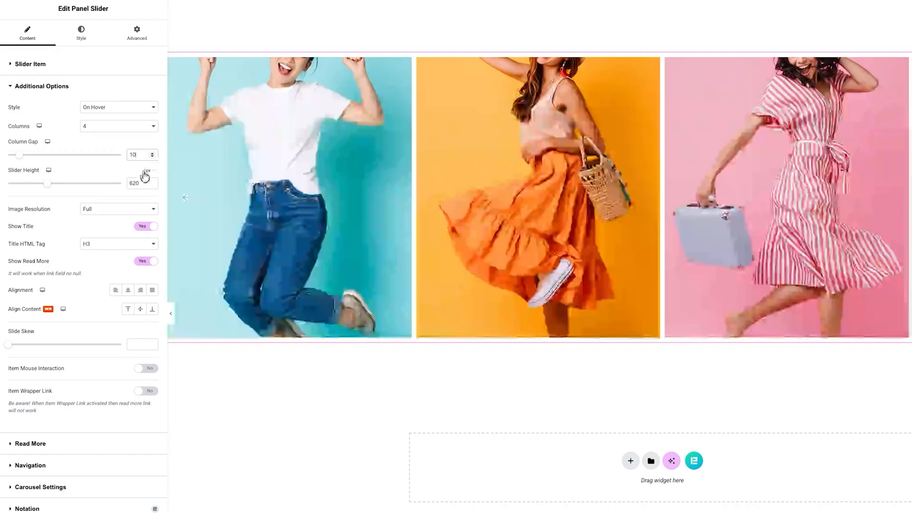
text(1080)
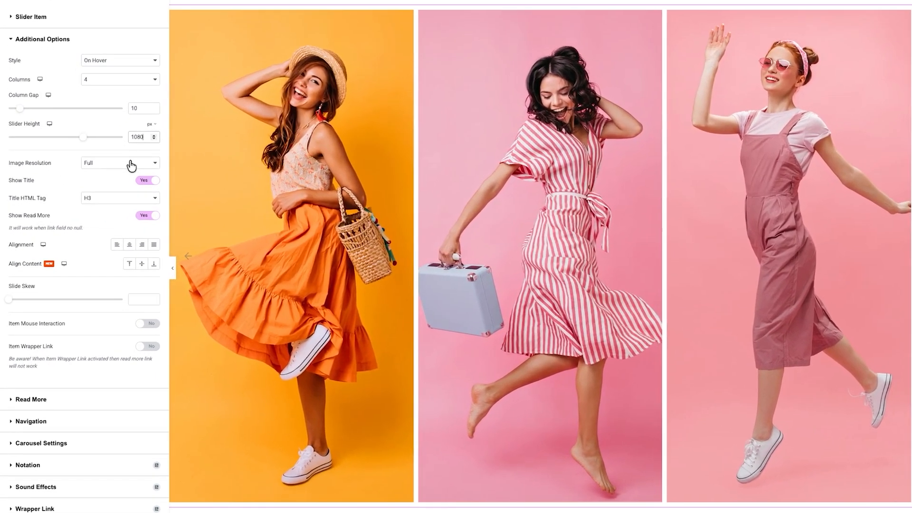
Keep the image resolution at Full, then try hiding the slide titles and show them again
click(101, 183)
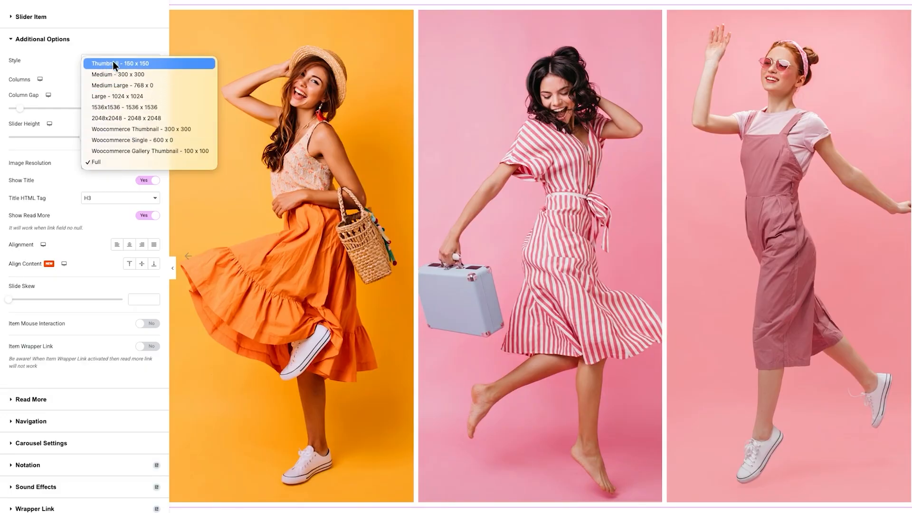
click(100, 162)
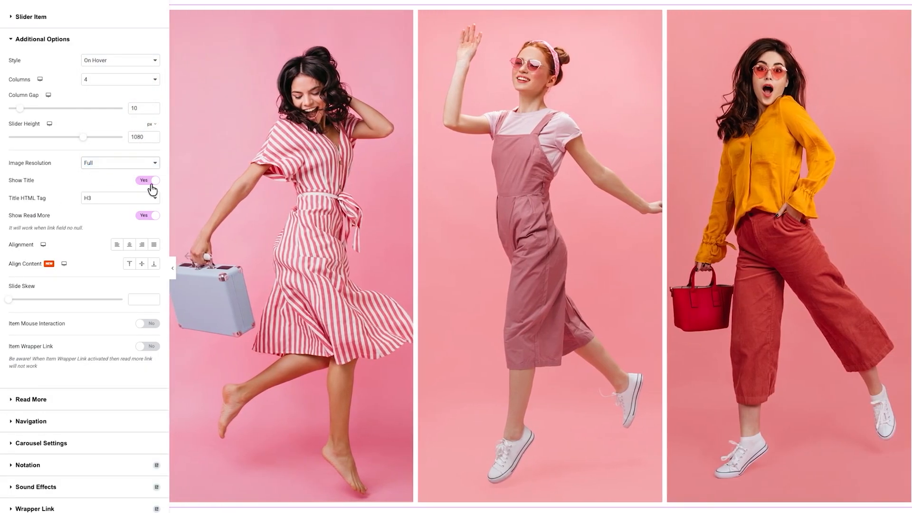
click(150, 185)
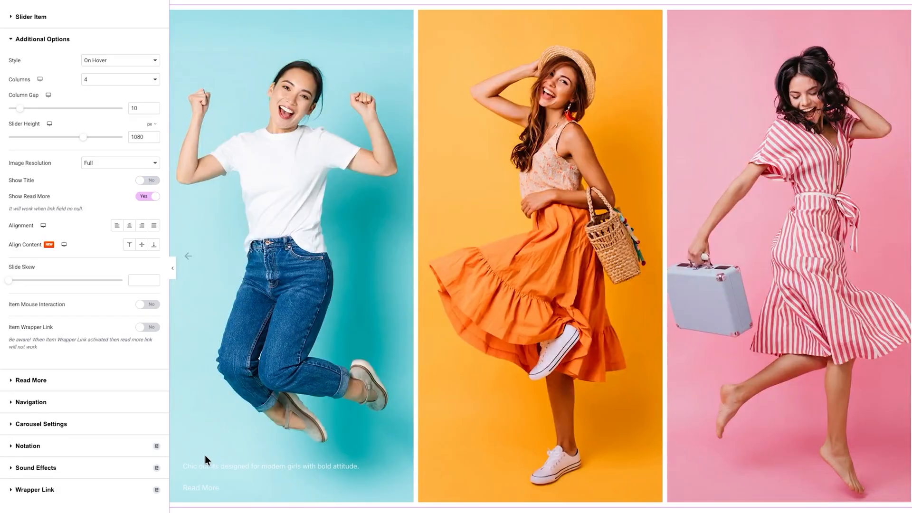
click(149, 180)
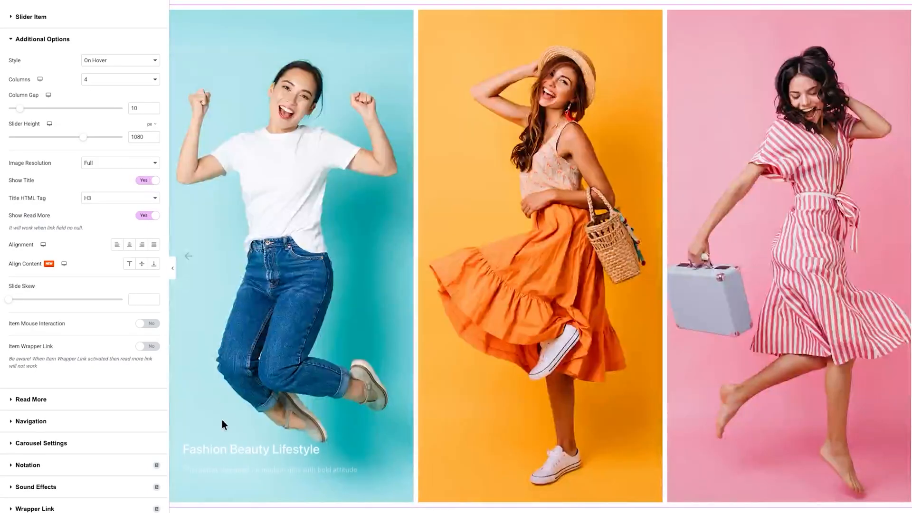
Keep H3 as the title HTML tag, then try hiding the Read More link and show it again
click(129, 197)
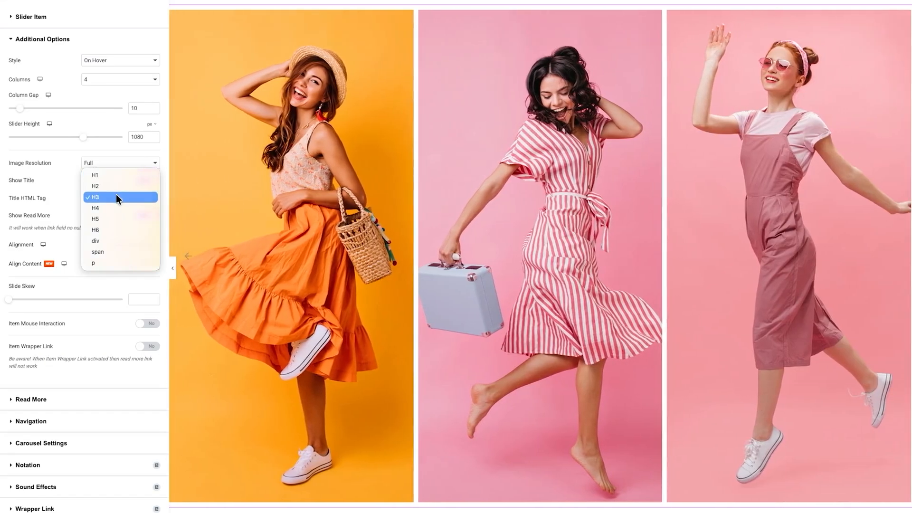
click(115, 197)
click(146, 216)
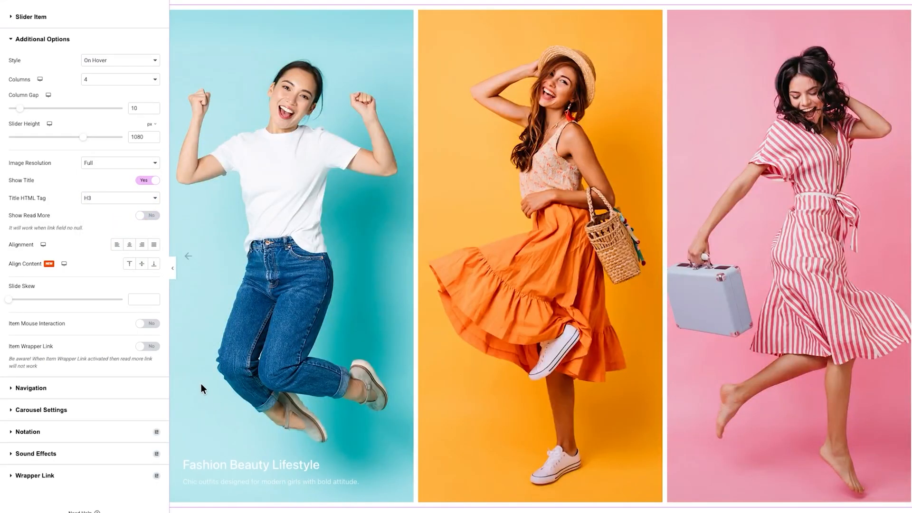
click(151, 216)
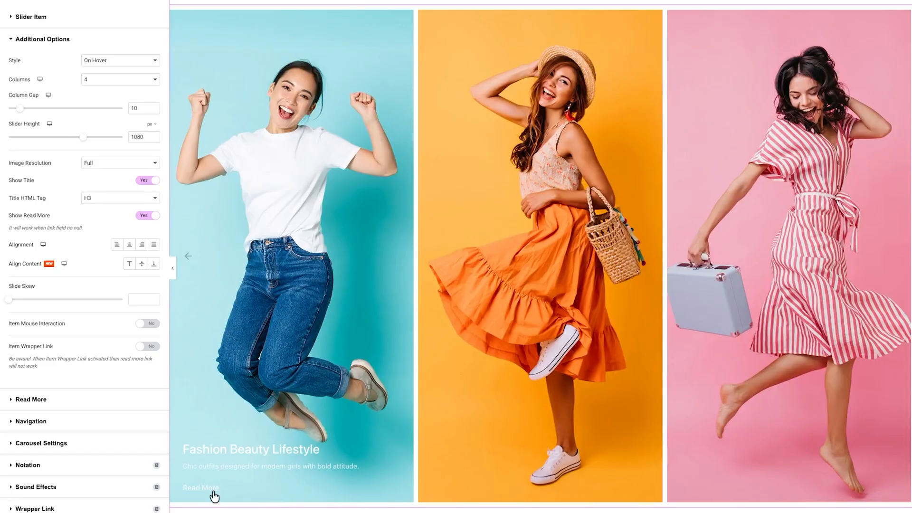
Align the slide text to the left, and try the Top content alignment before clearing it
click(115, 246)
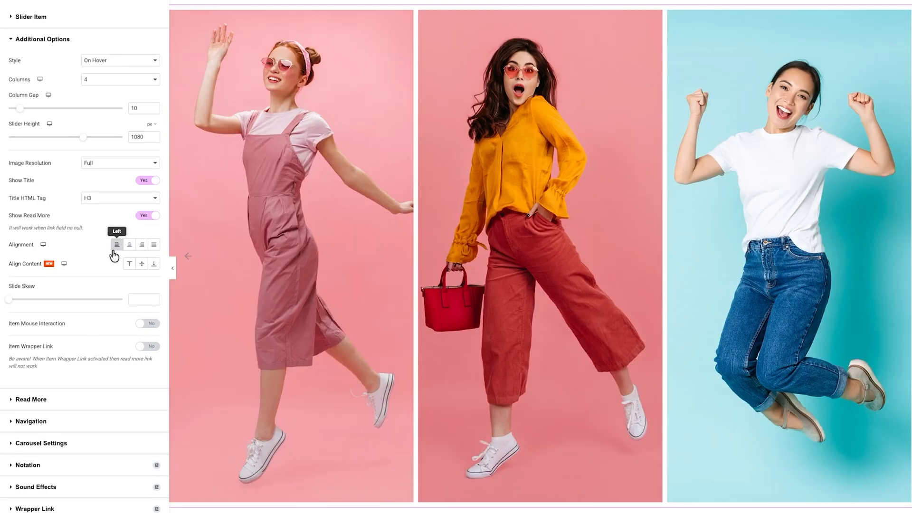
click(129, 263)
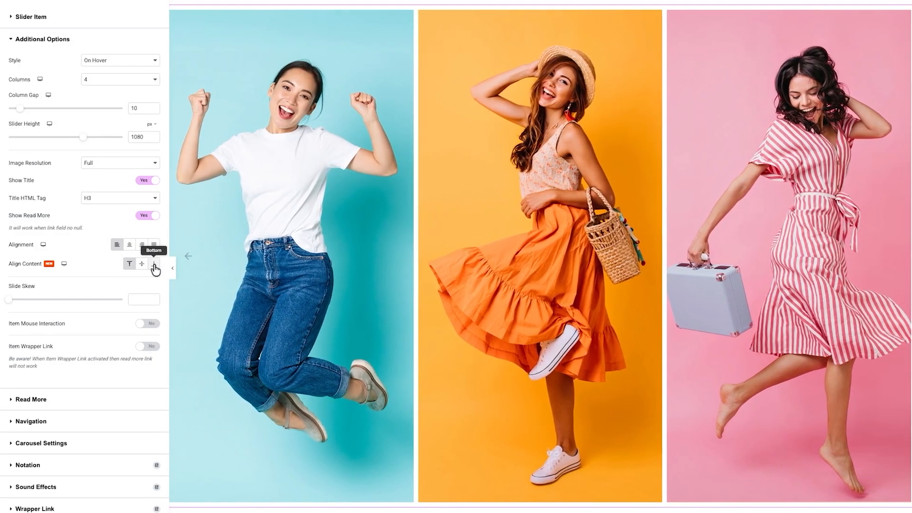
click(154, 266)
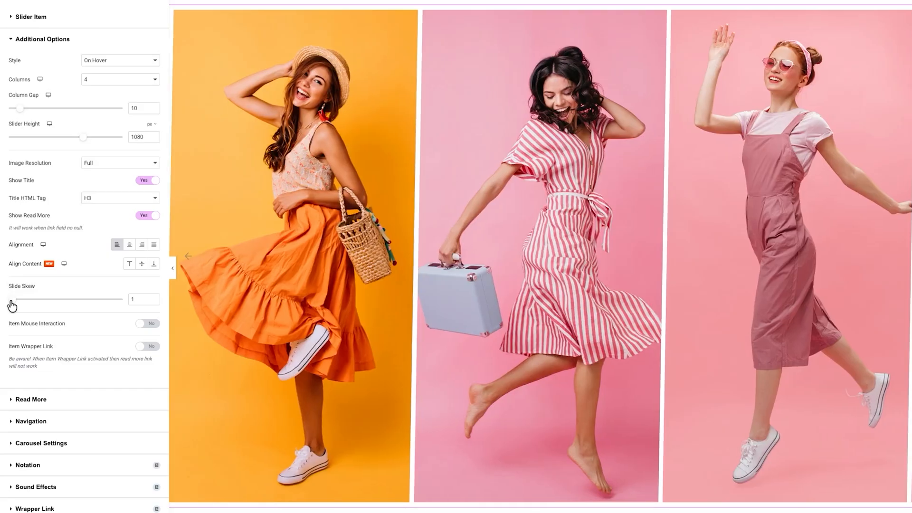
Set the slide skew to 7
drag(7, 304, 20, 304)
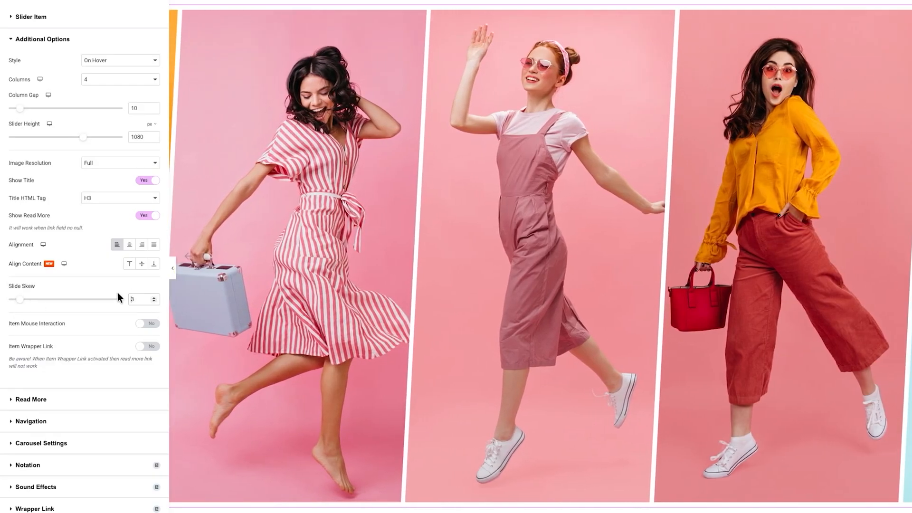
double_click(132, 299)
text(7)
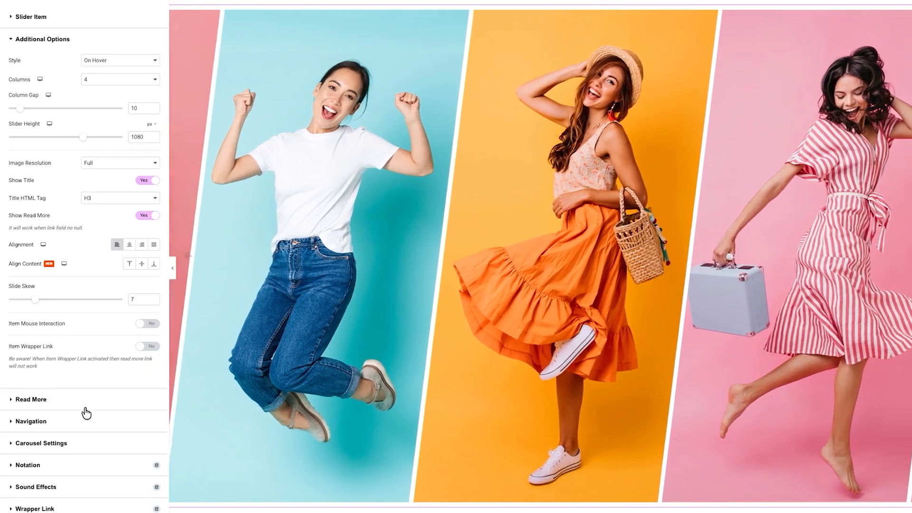
Search the icon library for "arrow" and insert the long right-pointing arrow as the Read More icon
click(83, 399)
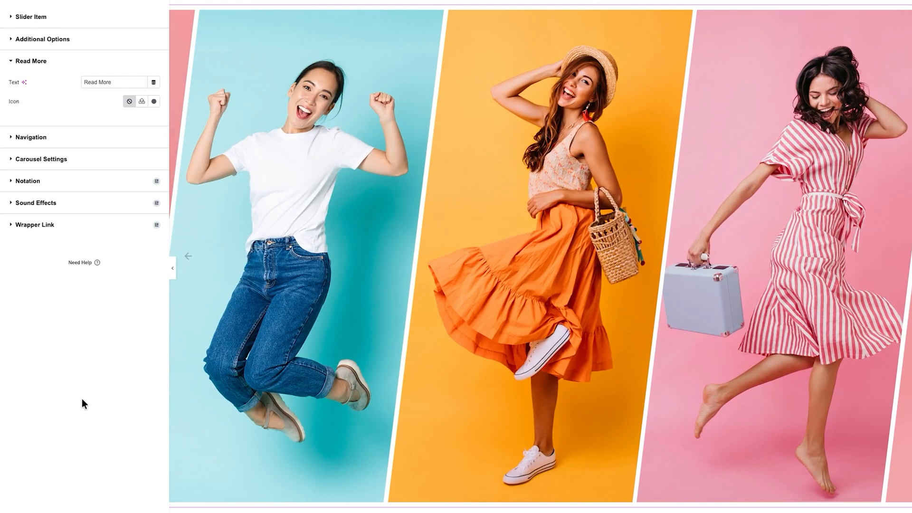
click(119, 83)
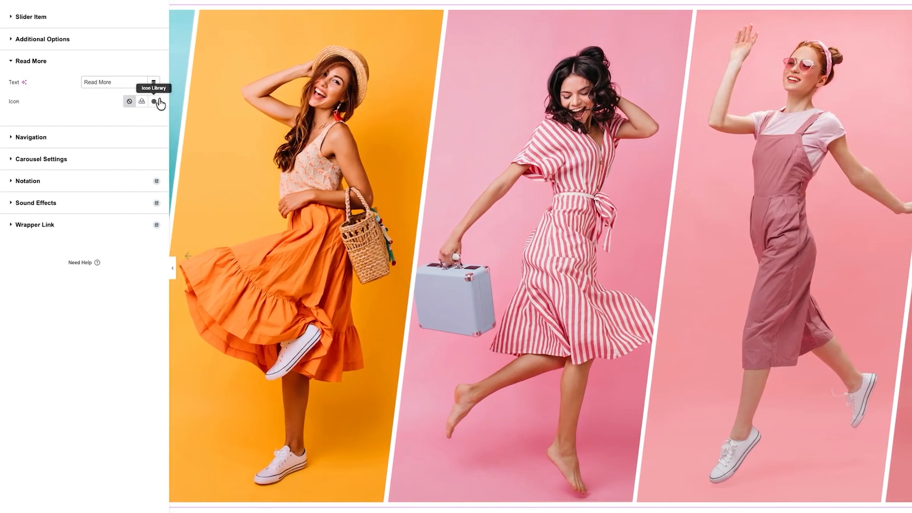
click(154, 101)
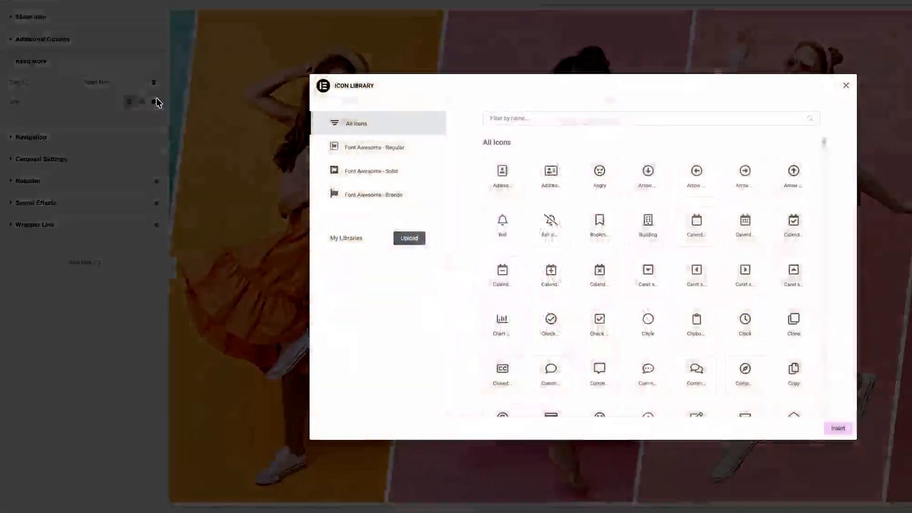
click(534, 119)
text(arrow)
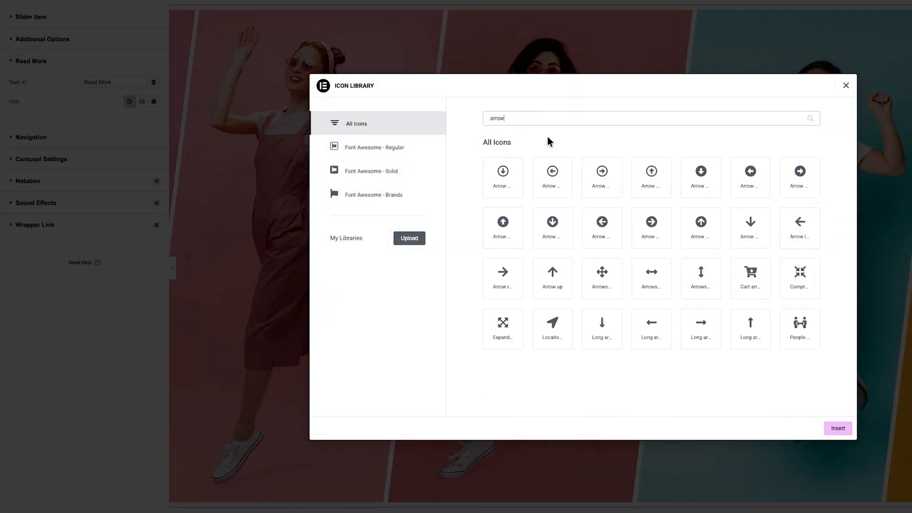
click(686, 327)
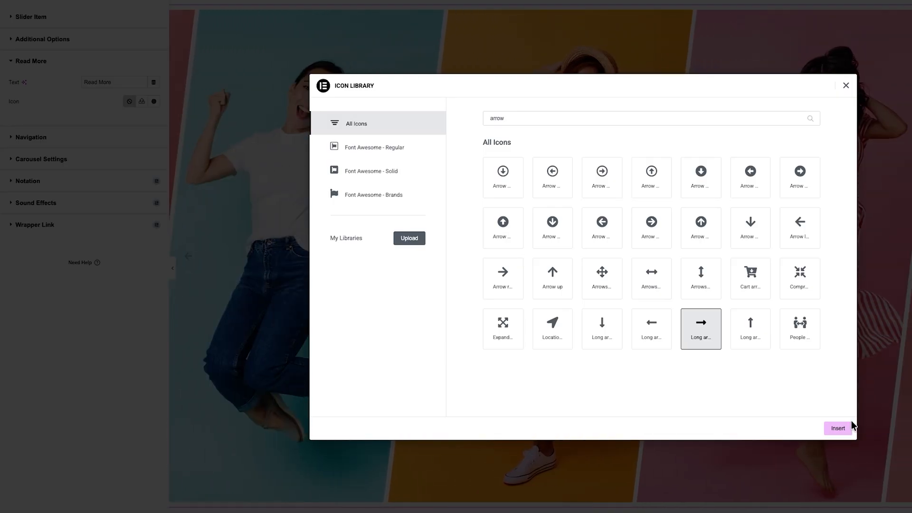
click(848, 427)
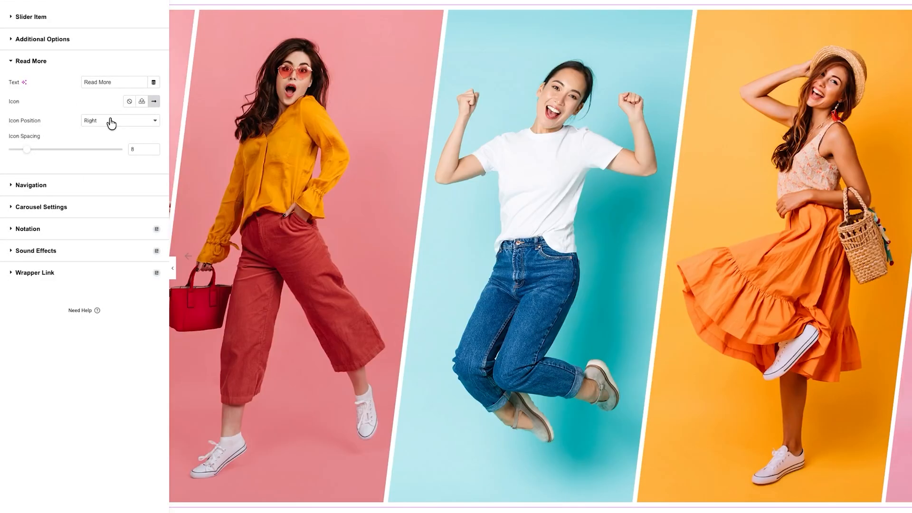
Try the Left position for the Read More icon, restore Right, and set the icon spacing to 10
click(111, 122)
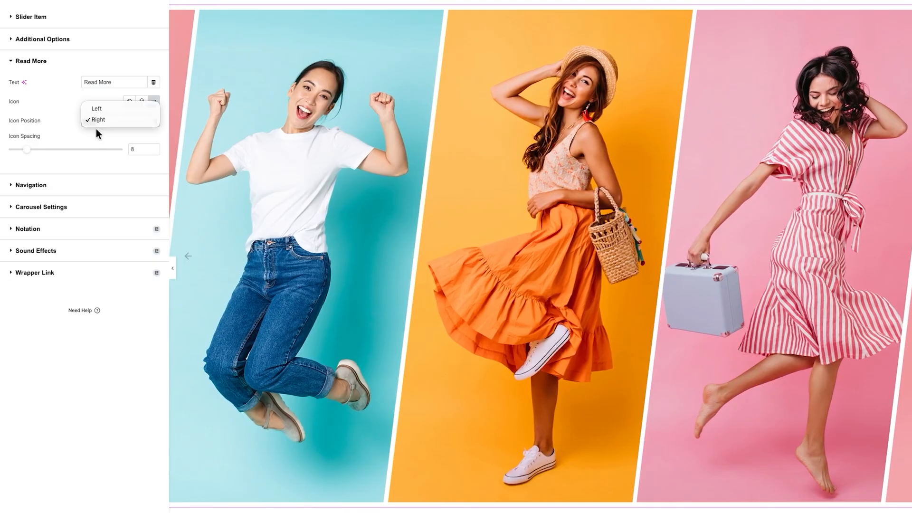
click(98, 110)
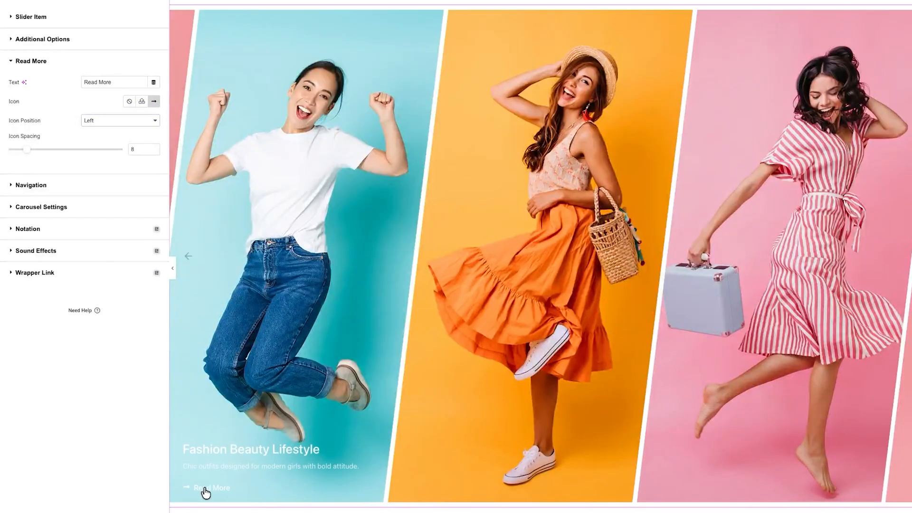
click(110, 119)
click(113, 126)
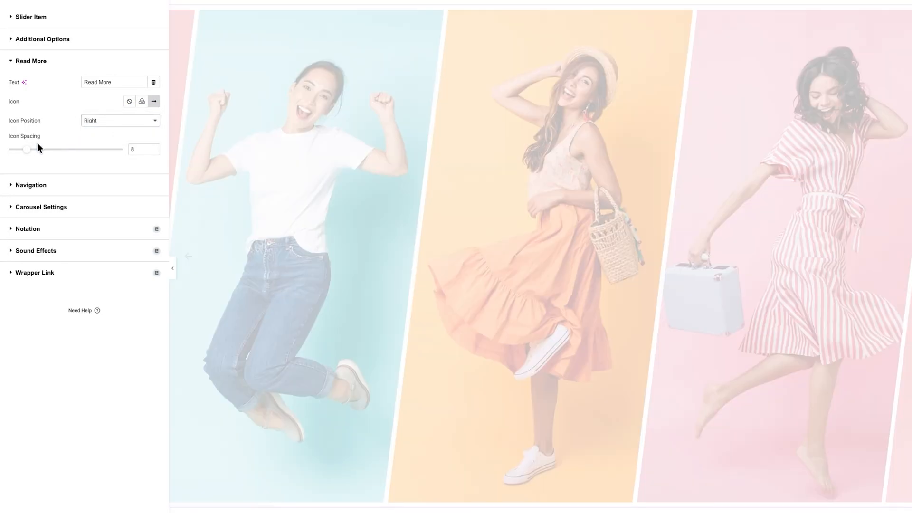
drag(136, 149, 126, 148)
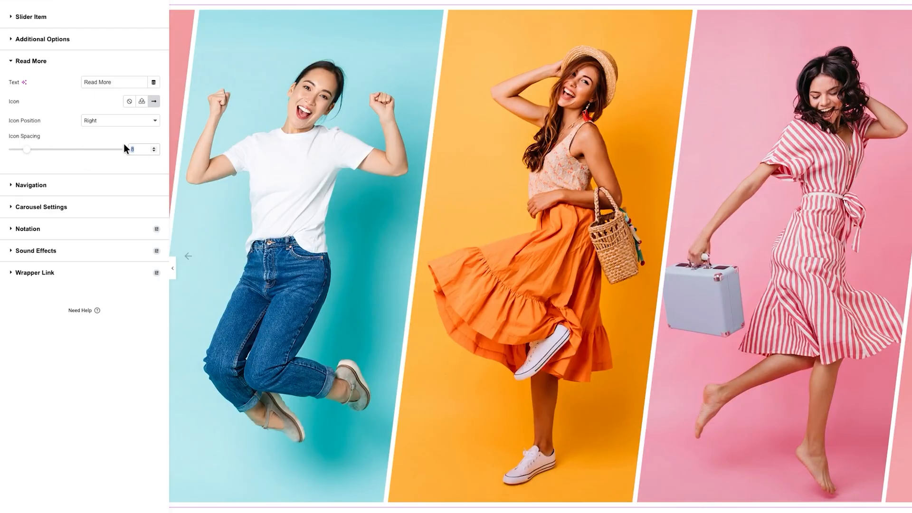
text(10)
Try the Arrows and Dots navigation type for the slider and restore Arrows
click(84, 184)
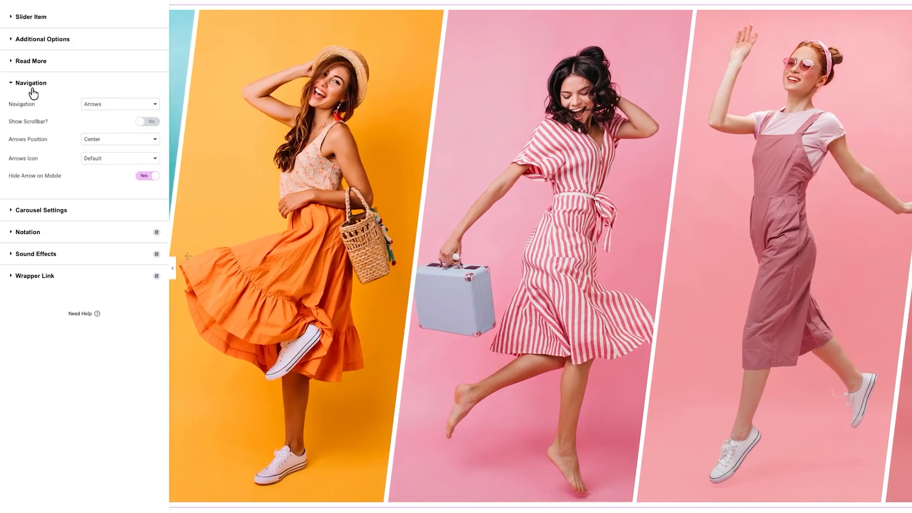
click(122, 104)
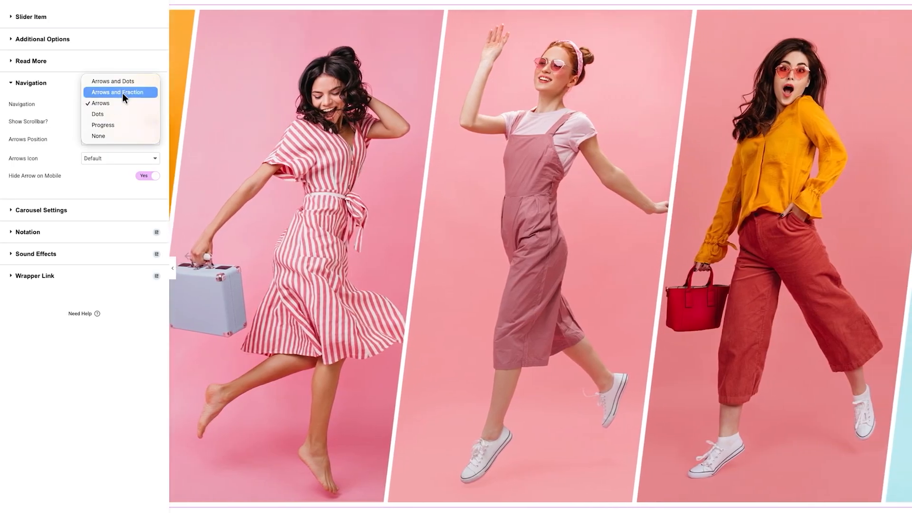
click(122, 82)
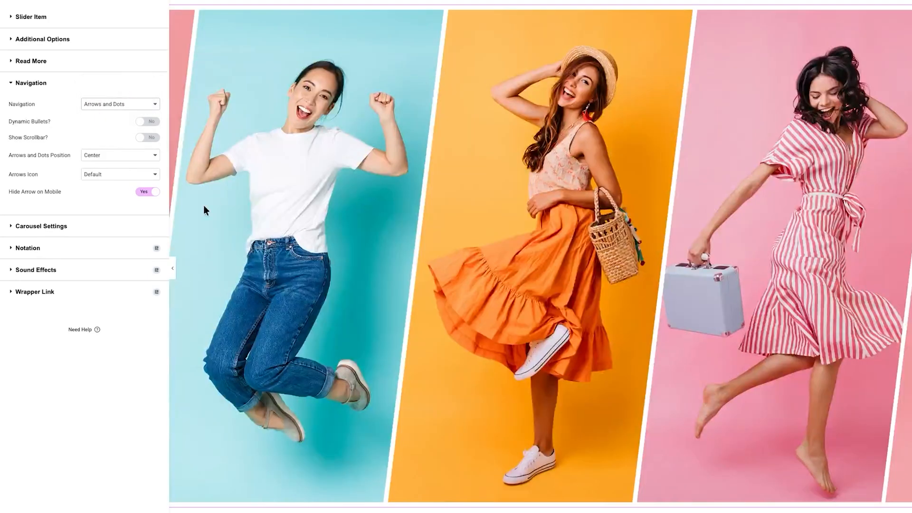
click(101, 104)
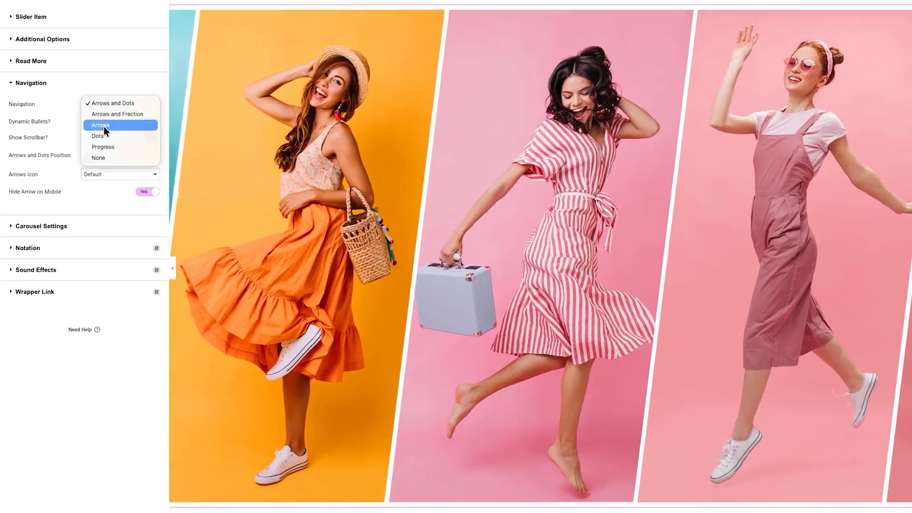
click(104, 126)
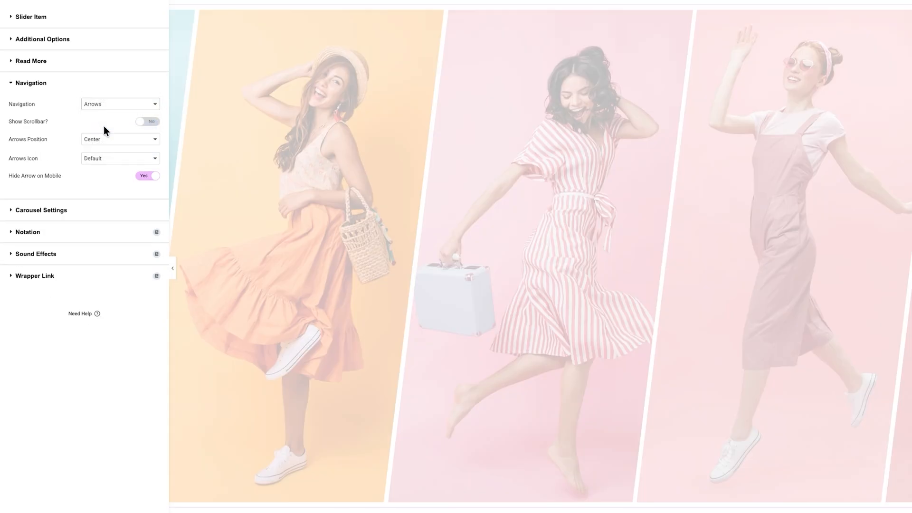
Try setting the slider navigation to None and switch it back to Arrows
click(105, 110)
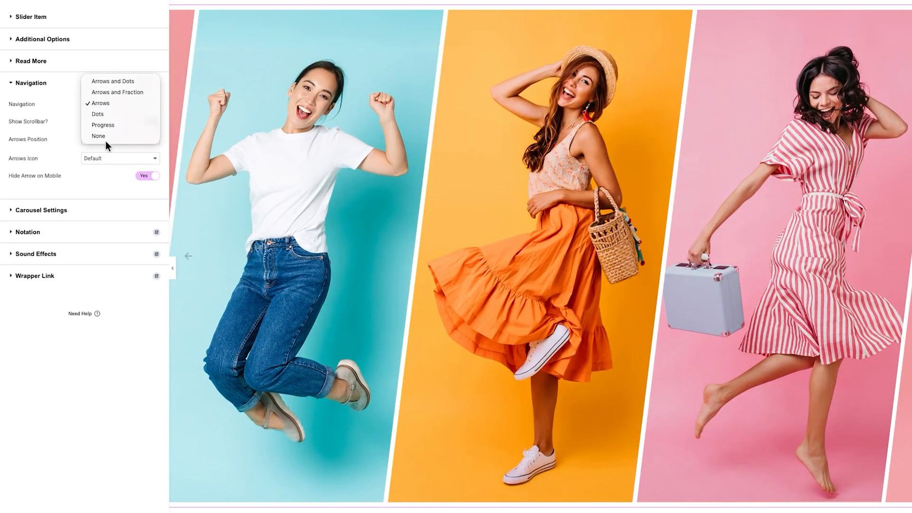
click(107, 136)
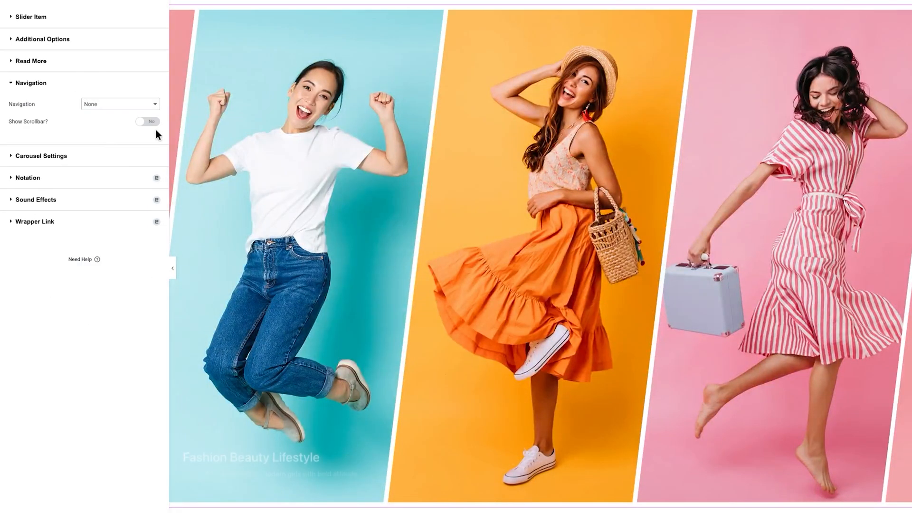
click(130, 102)
click(127, 72)
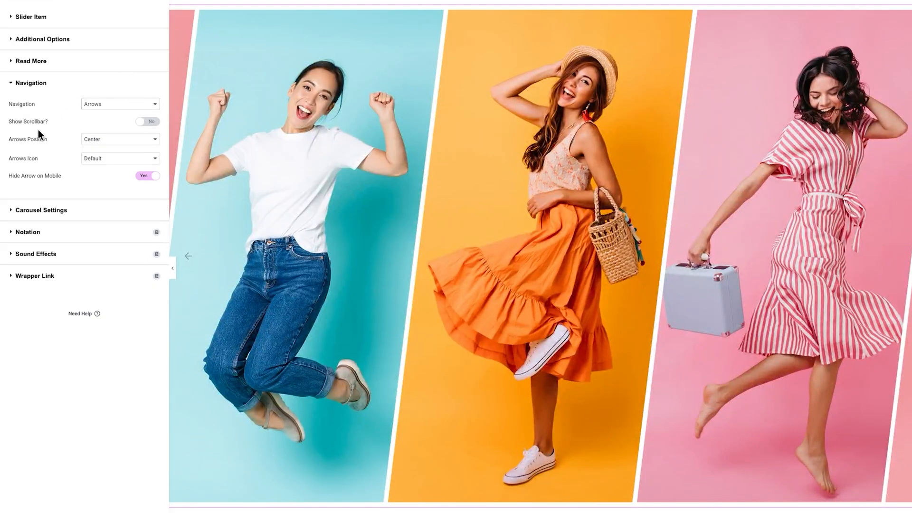
Try the slider's scrollbar by sliding through the panels, disable it again, and keep the arrows position at Center
click(146, 122)
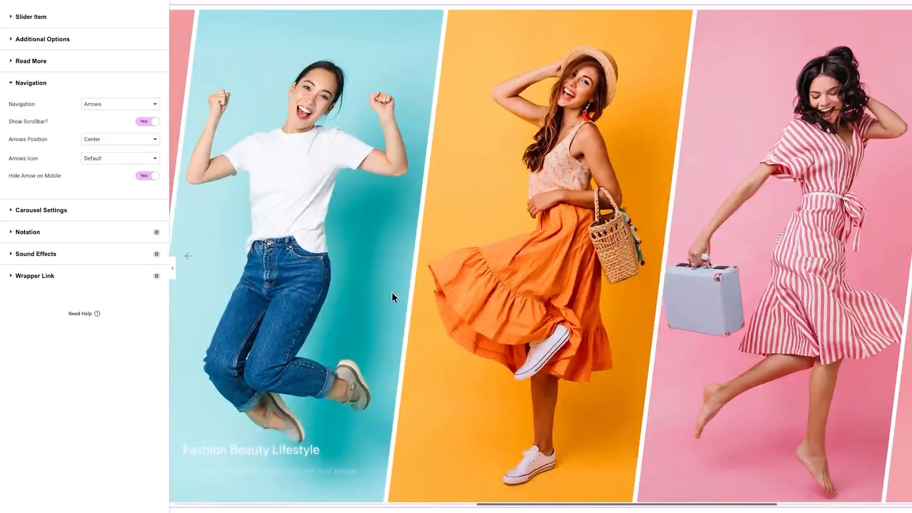
drag(468, 340, 504, 336)
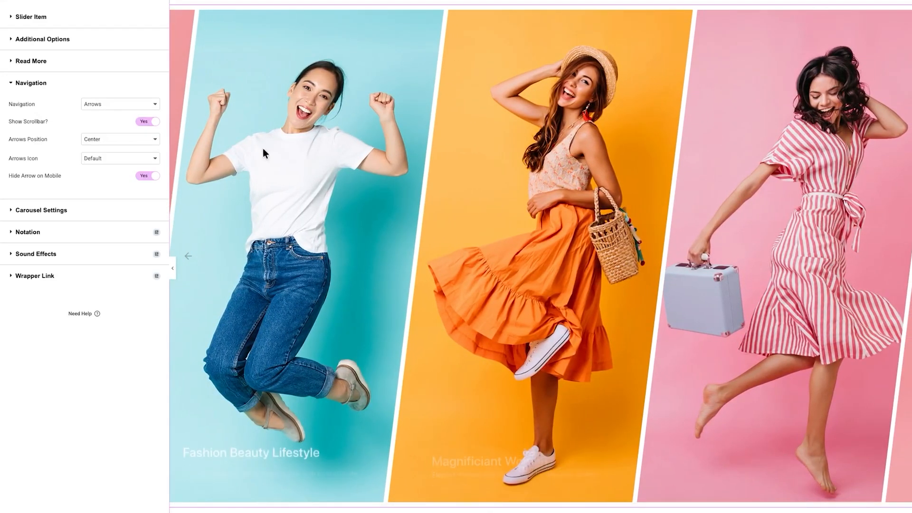
click(149, 121)
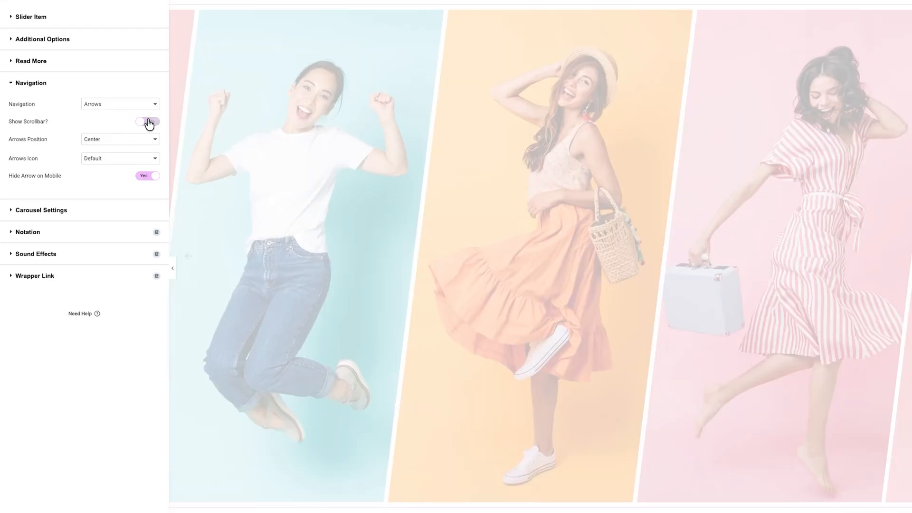
click(103, 140)
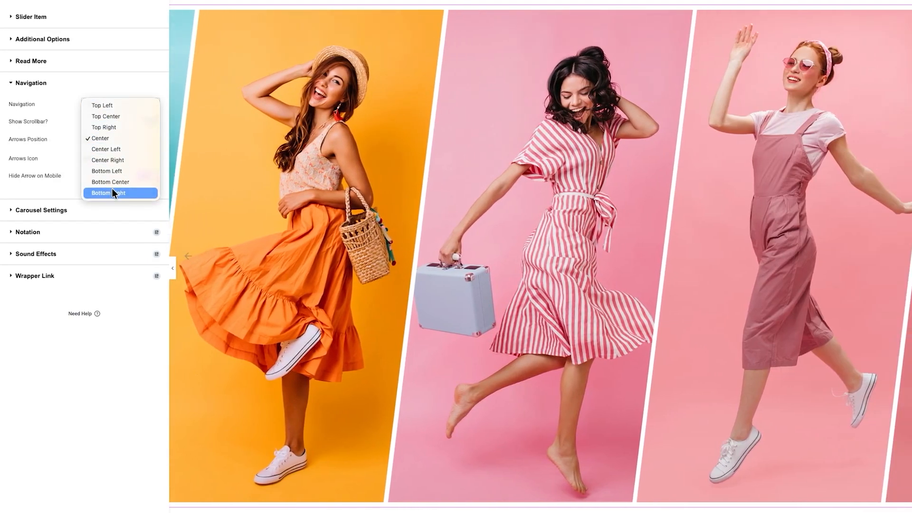
click(115, 139)
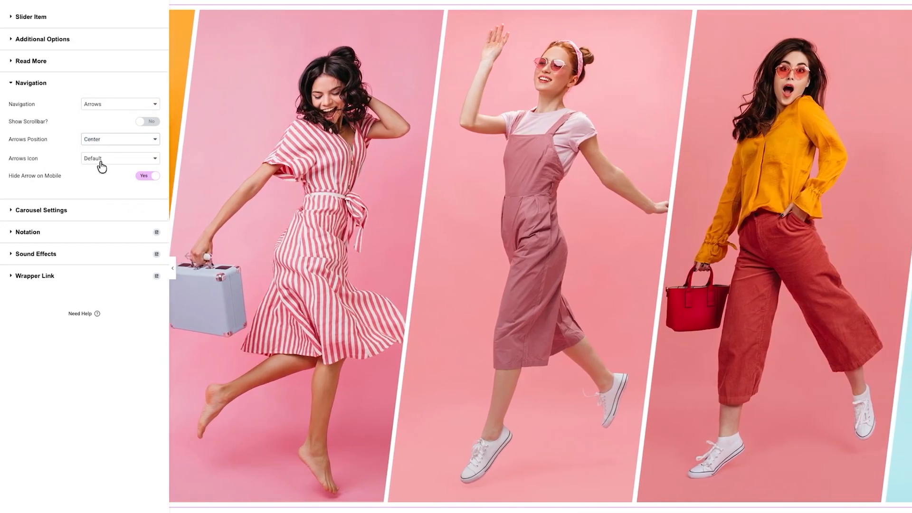
Try the Style 22 and Style 11 arrow icons, and set the slider's arrows icon to Style 6
click(100, 161)
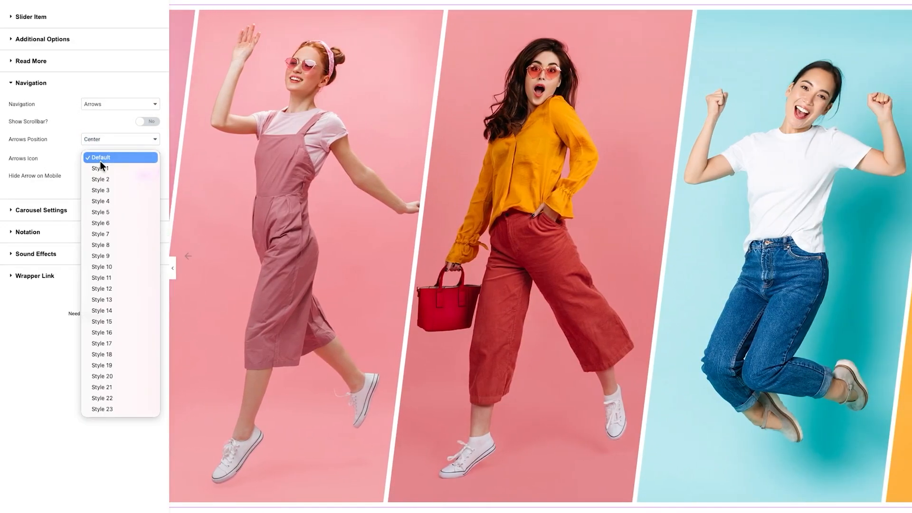
click(113, 398)
click(148, 160)
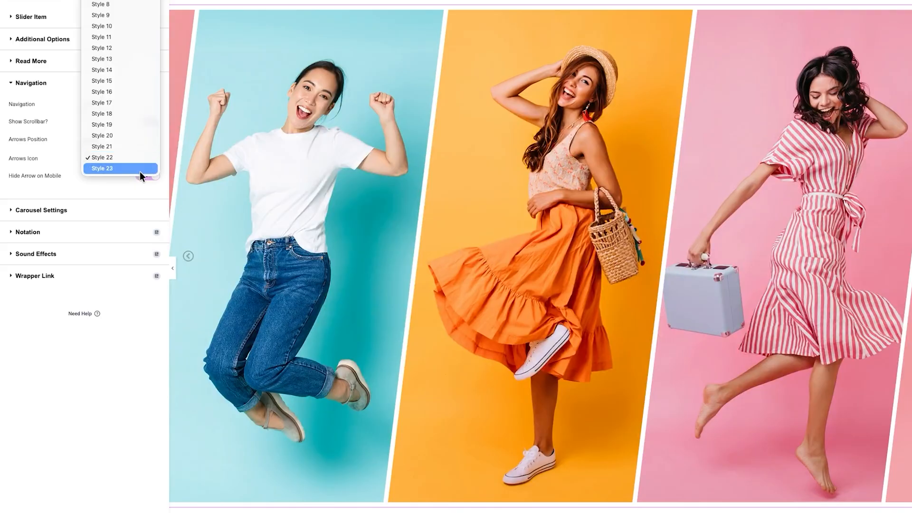
click(123, 36)
click(122, 157)
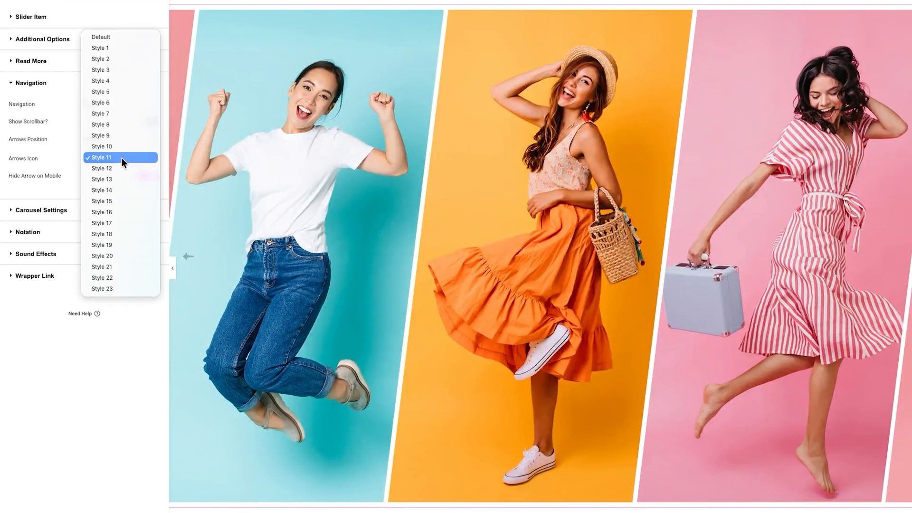
click(124, 102)
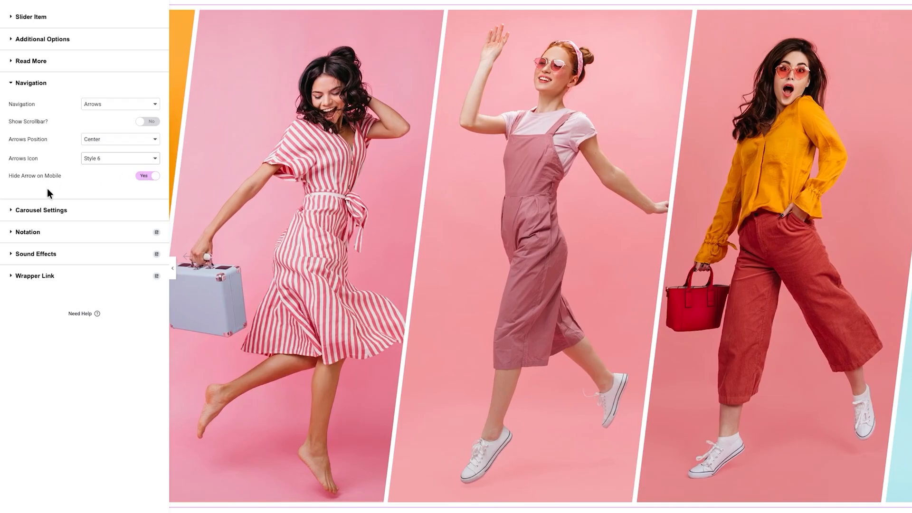
Try the Coverflow layout in the carousel settings and restore the Carousel layout
click(49, 205)
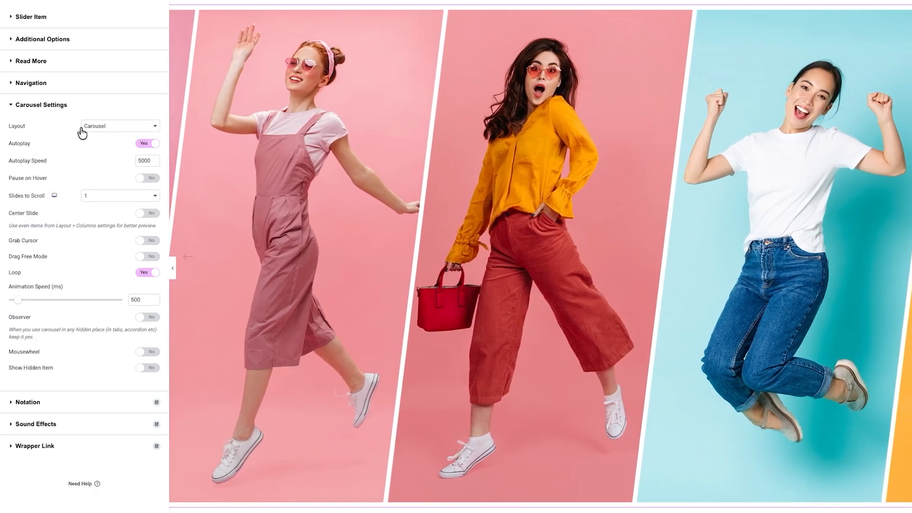
click(107, 128)
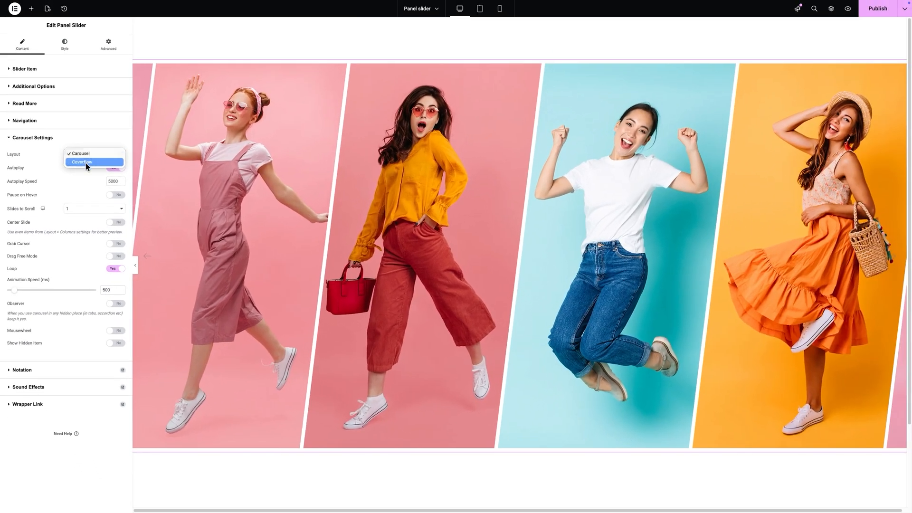
click(85, 163)
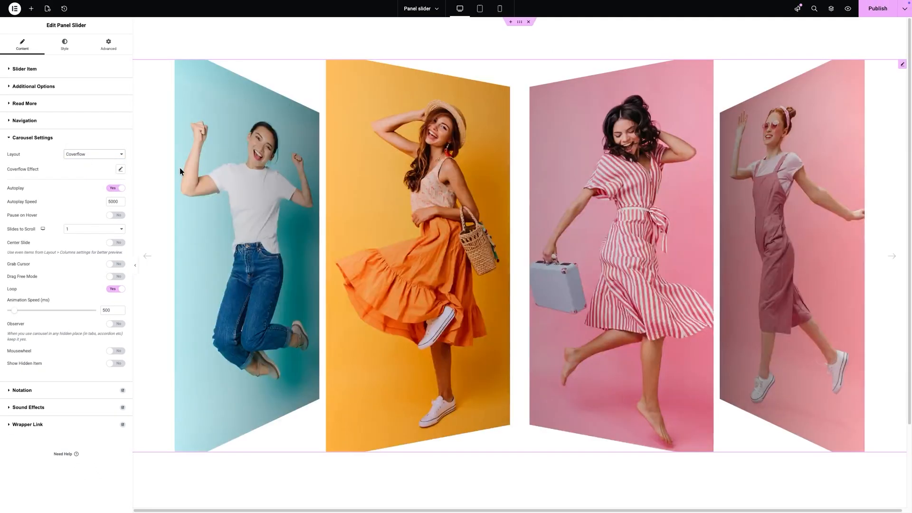
click(78, 153)
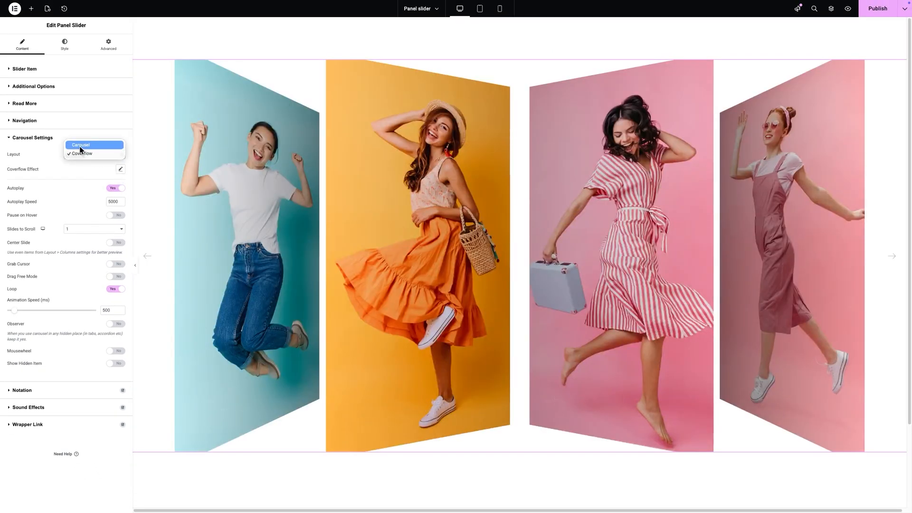
click(79, 147)
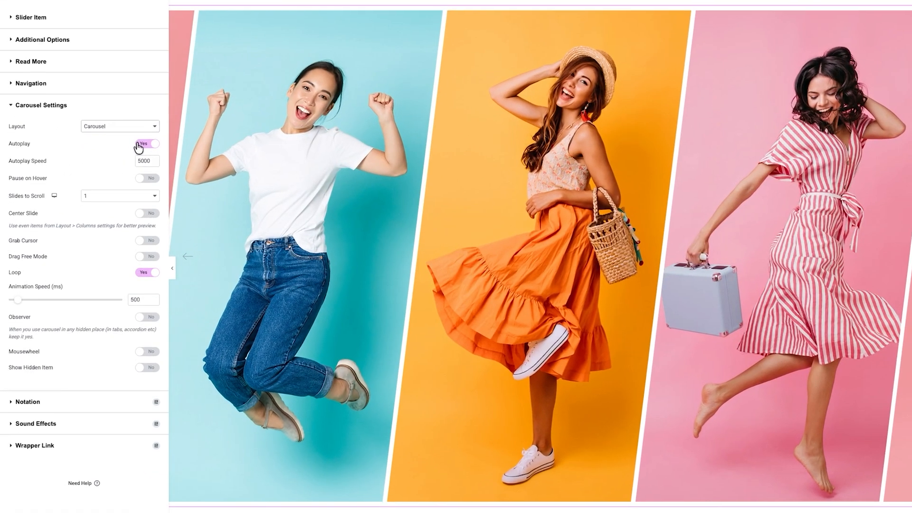
Try turning Autoplay off and Pause on Hover on, restoring each to its original setting
click(114, 167)
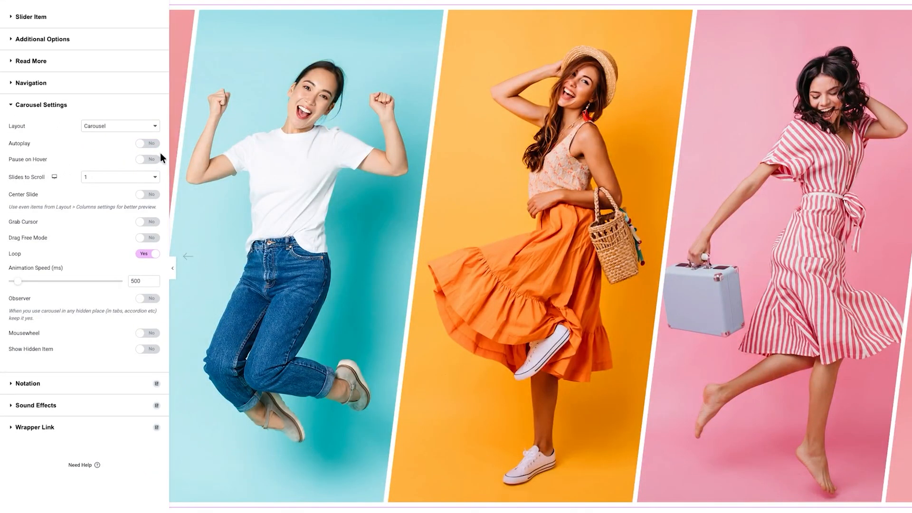
click(151, 143)
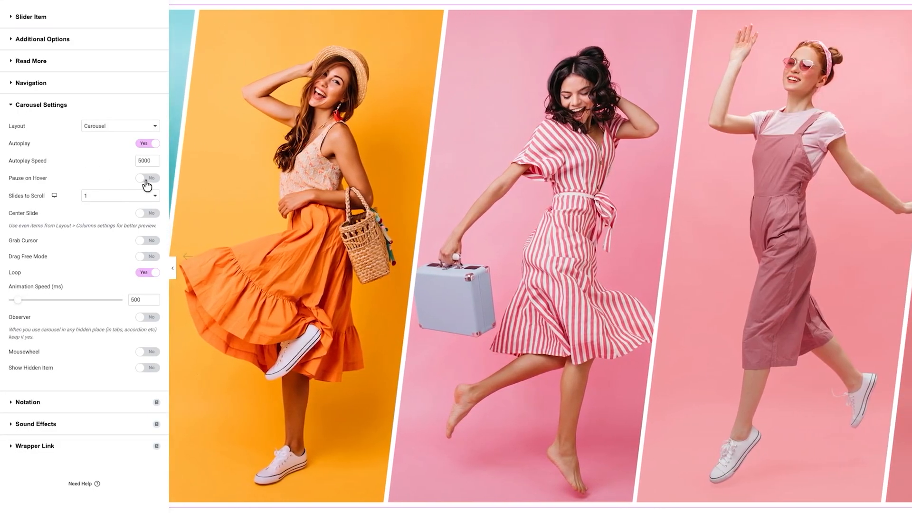
click(146, 180)
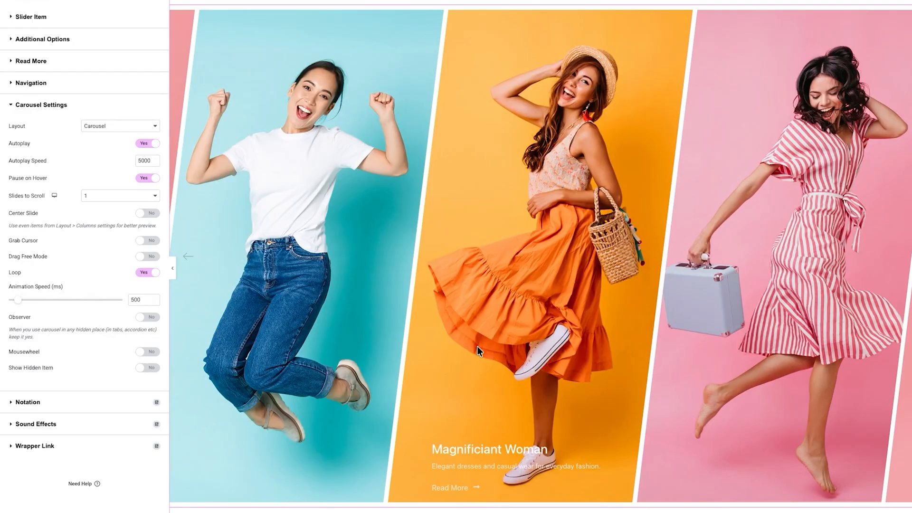
click(144, 179)
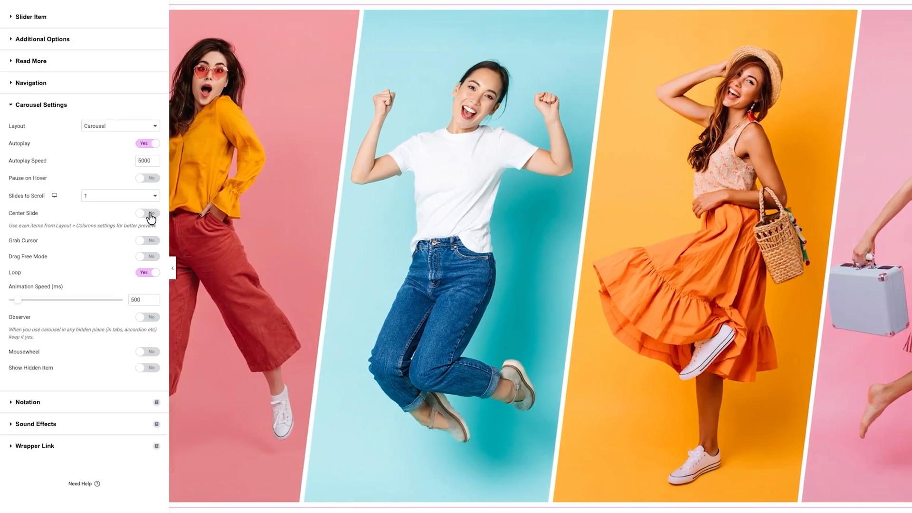
Enable Center Slide and Observer in the carousel settings
click(150, 215)
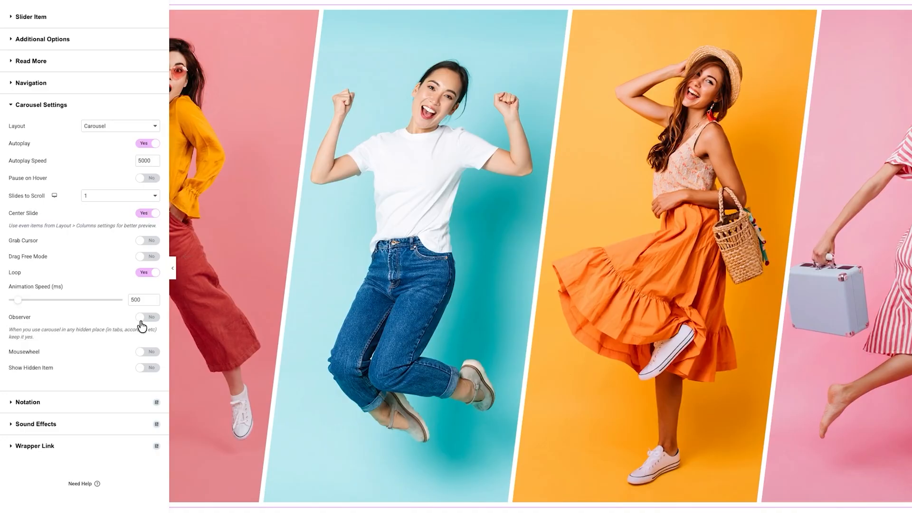
click(144, 318)
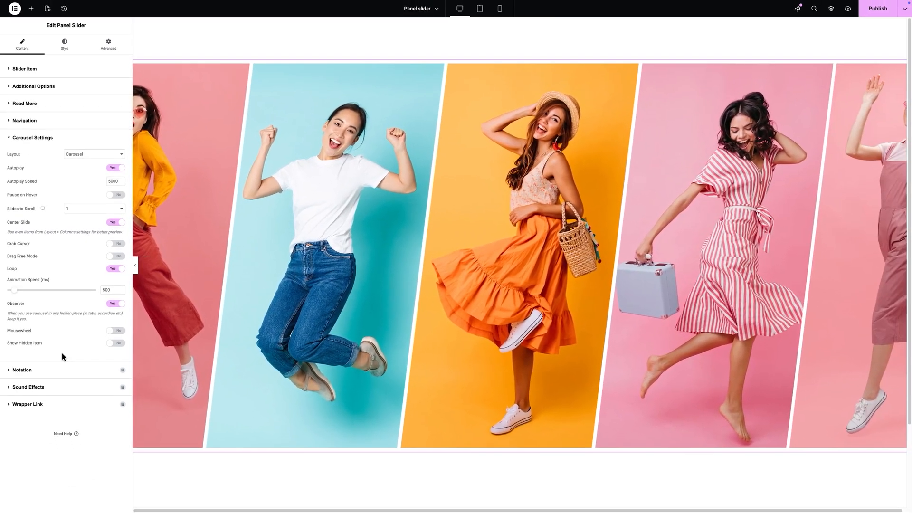
Set the slider's overlay hover color to #D8627A in the style settings
click(69, 55)
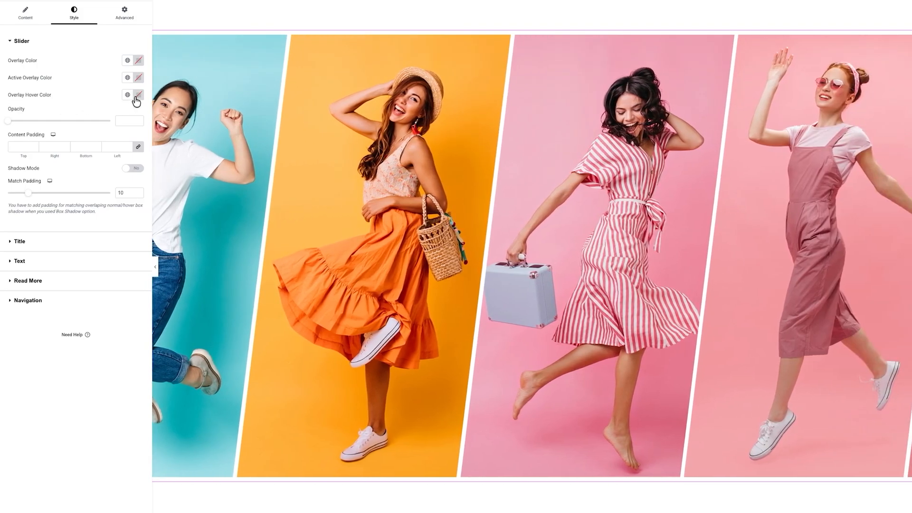
click(137, 96)
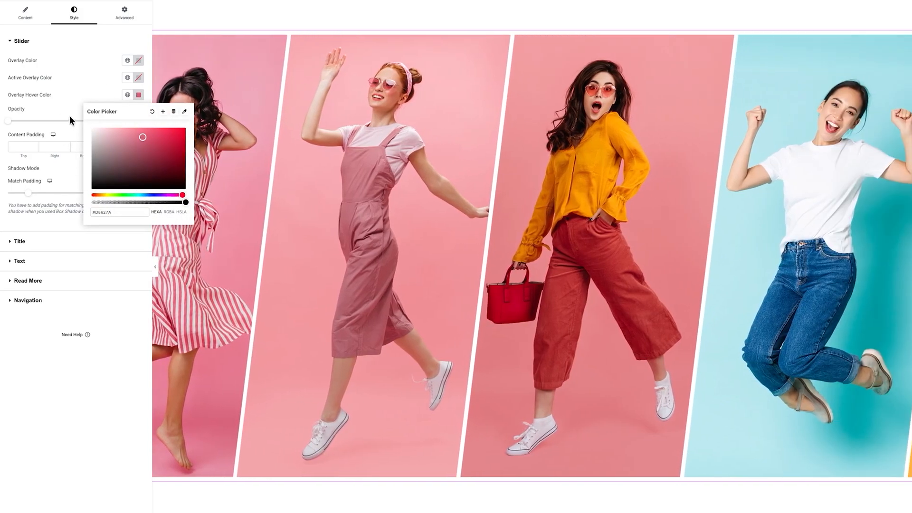
click(69, 117)
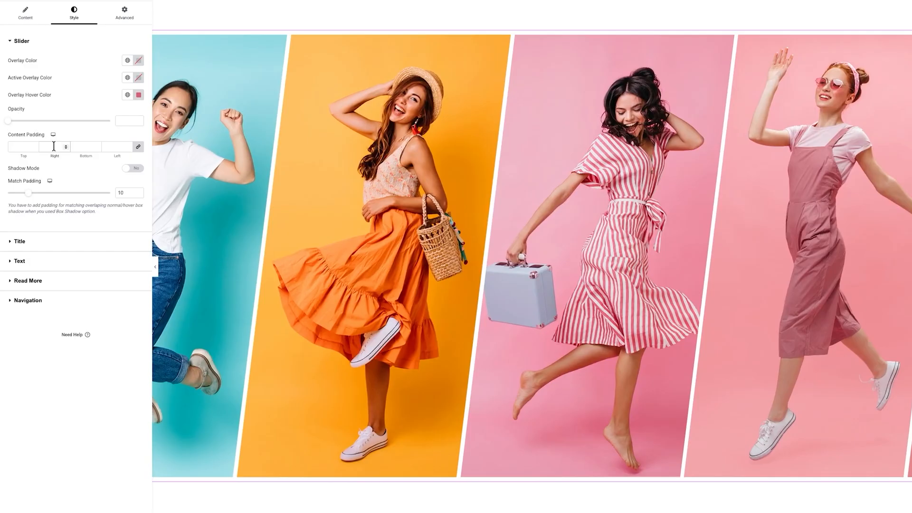
Set the slider's content padding to 50 on all sides, and try Shadow Mode before disabling it again
click(54, 146)
text(50)
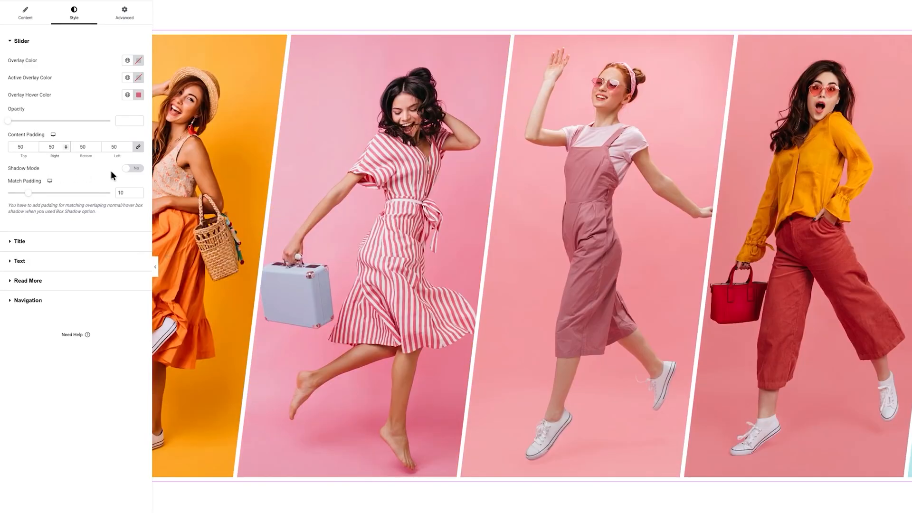
click(137, 168)
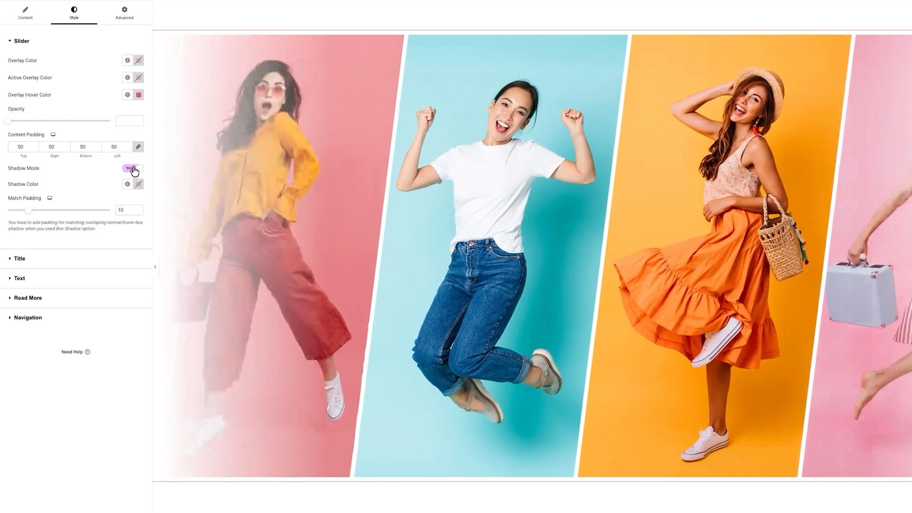
click(134, 169)
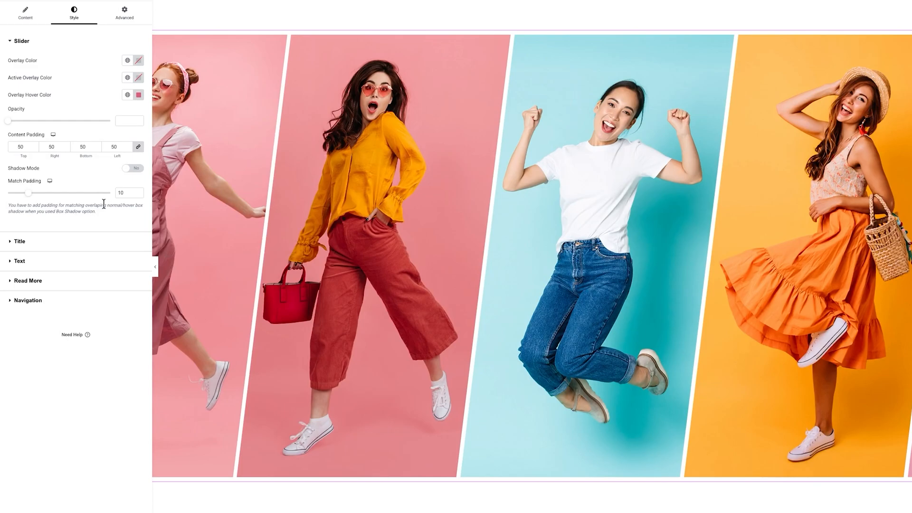
Give the slide titles a light, near-white text color
click(63, 238)
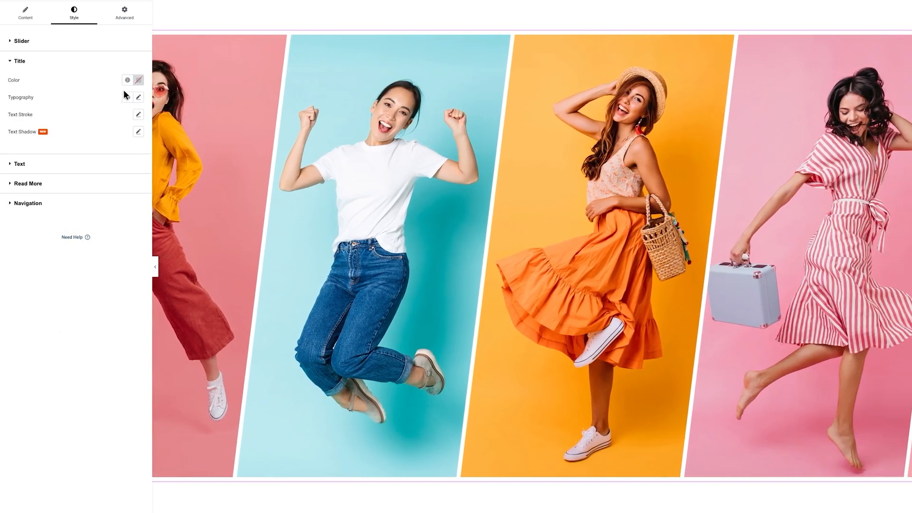
click(138, 82)
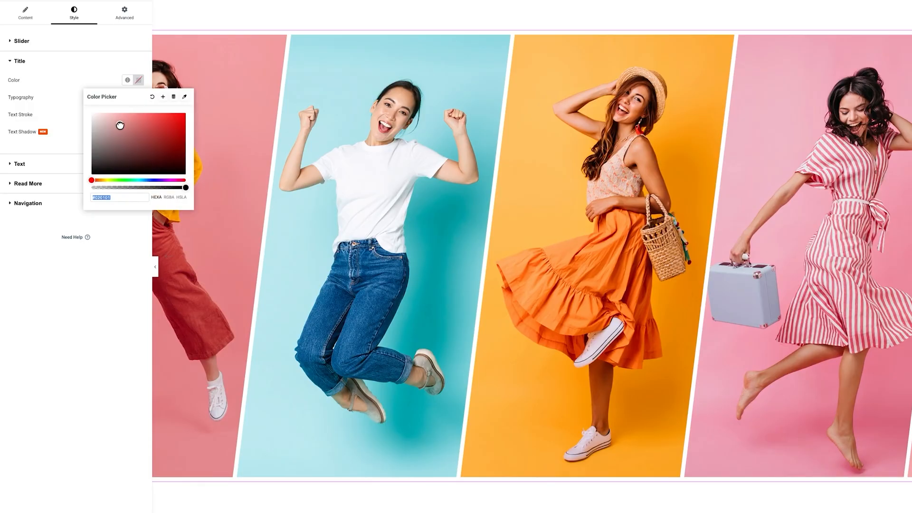
click(65, 81)
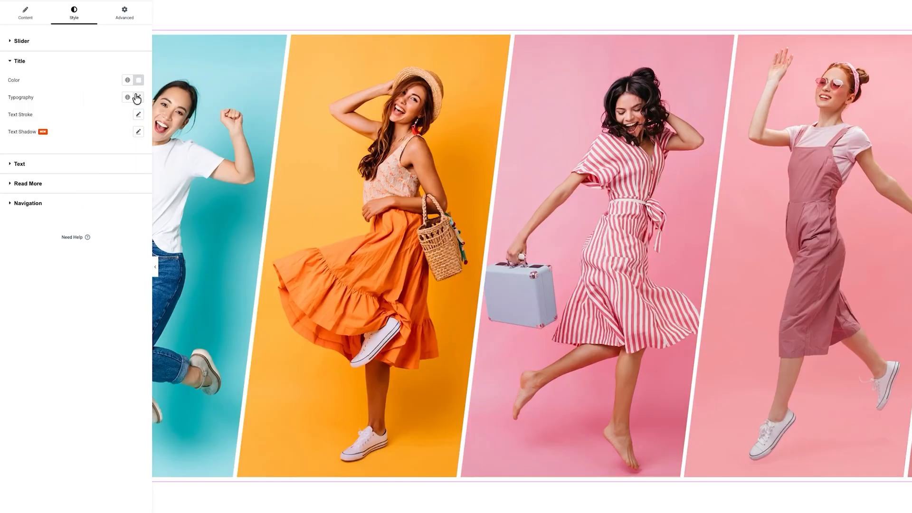
Set the slide title typography to the Nunito font family at 28 px
click(137, 97)
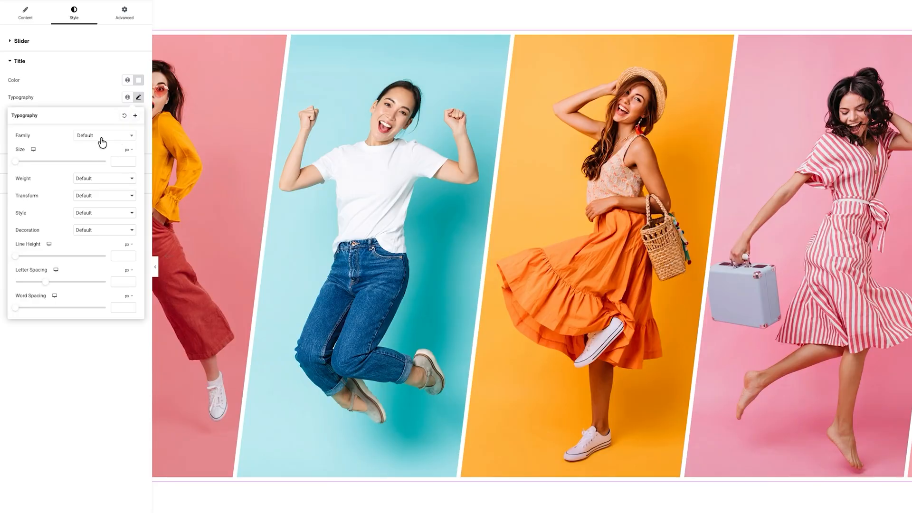
click(102, 136)
text(nunito)
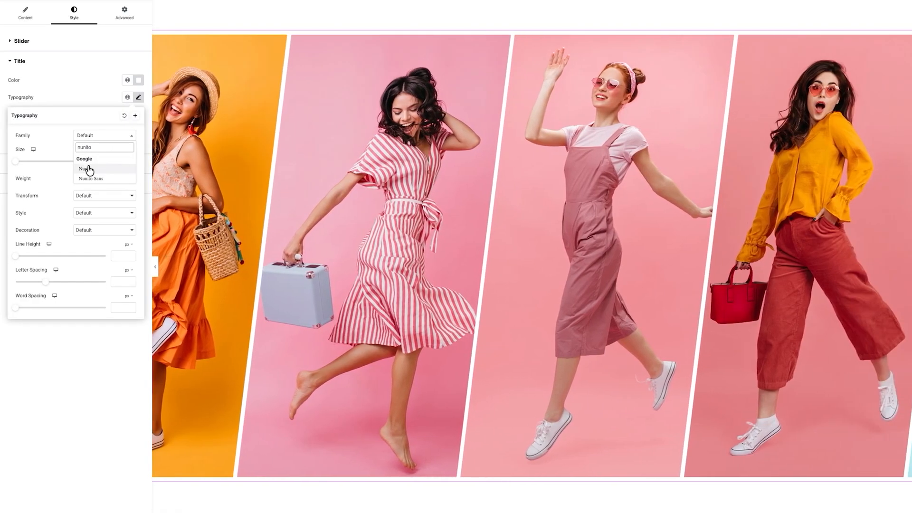
click(89, 170)
click(126, 161)
text(28)
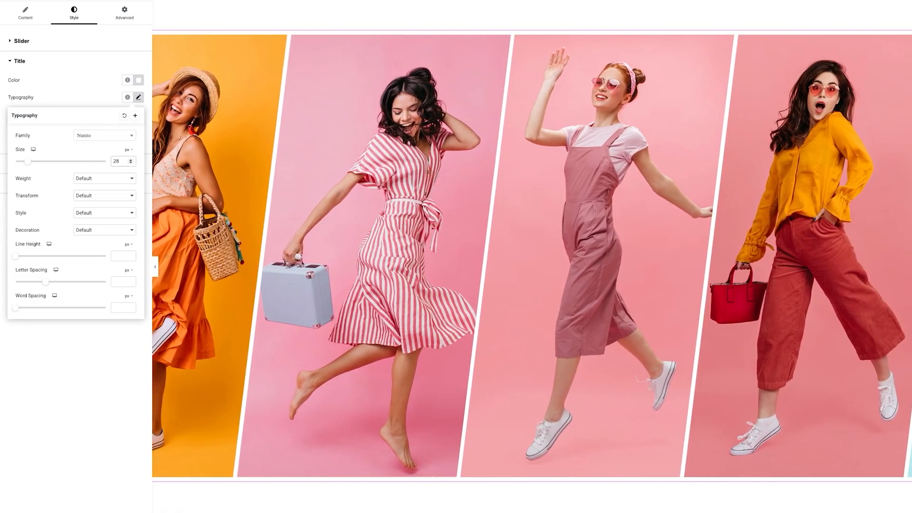
Set the slide title's font weight to 700 (Bold) and its line height to -2 px
click(104, 179)
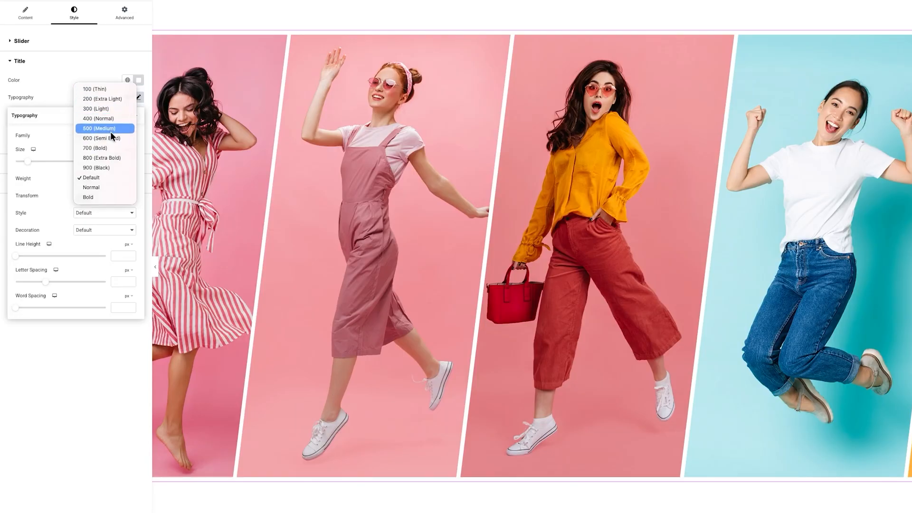
click(107, 148)
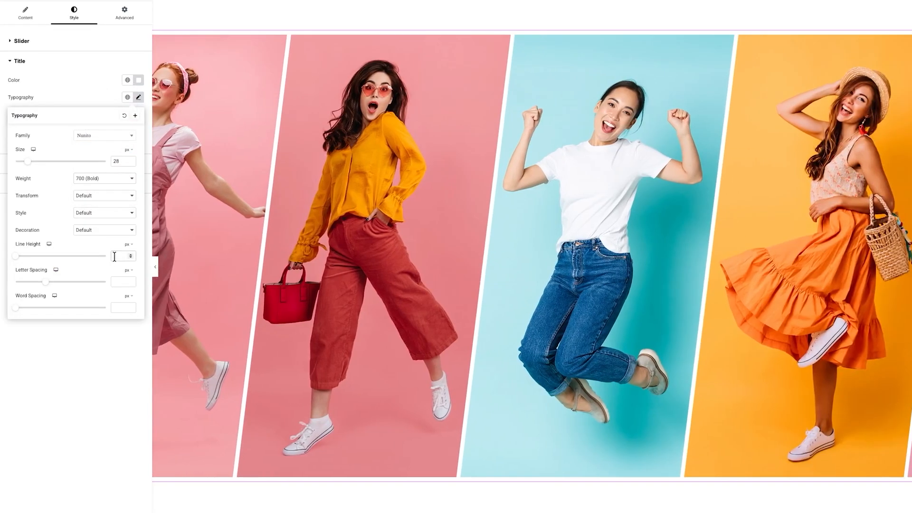
click(114, 256)
text(-2)
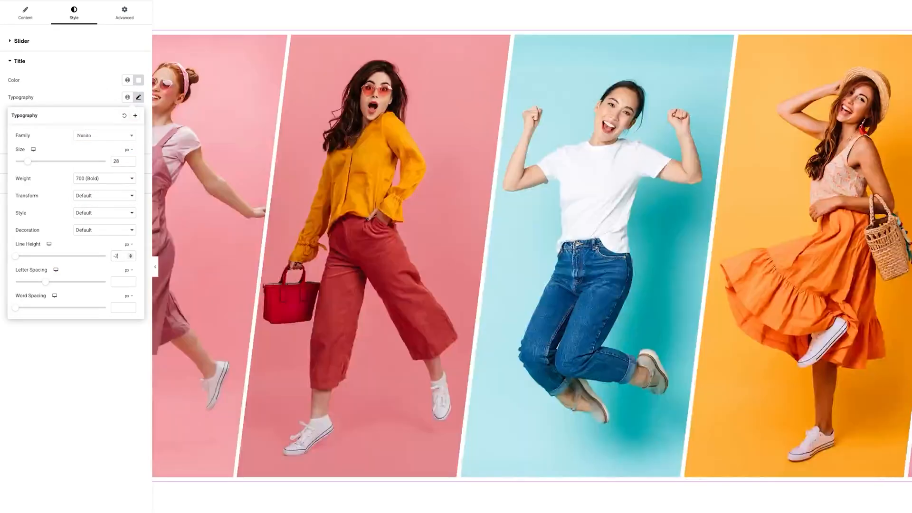
mouse_move(319, 433)
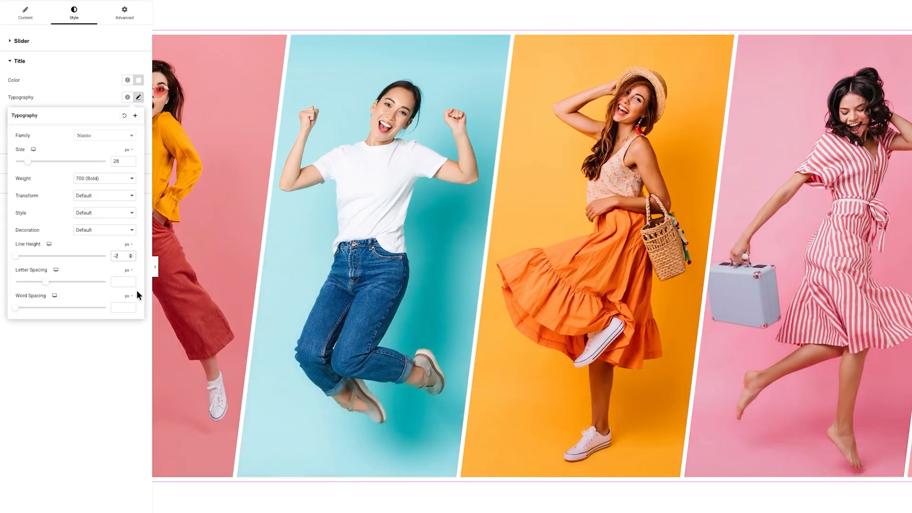
click(54, 97)
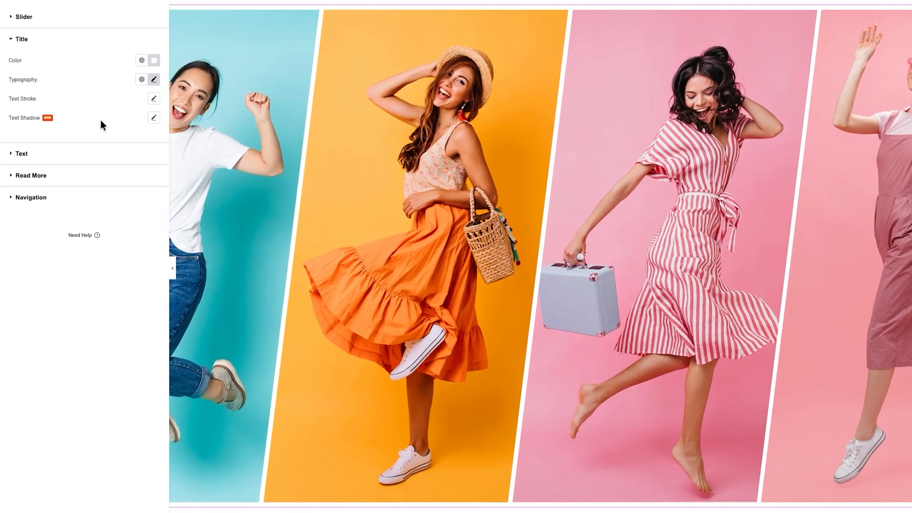
Set the color of the slides' description text to E4E4E4
click(47, 154)
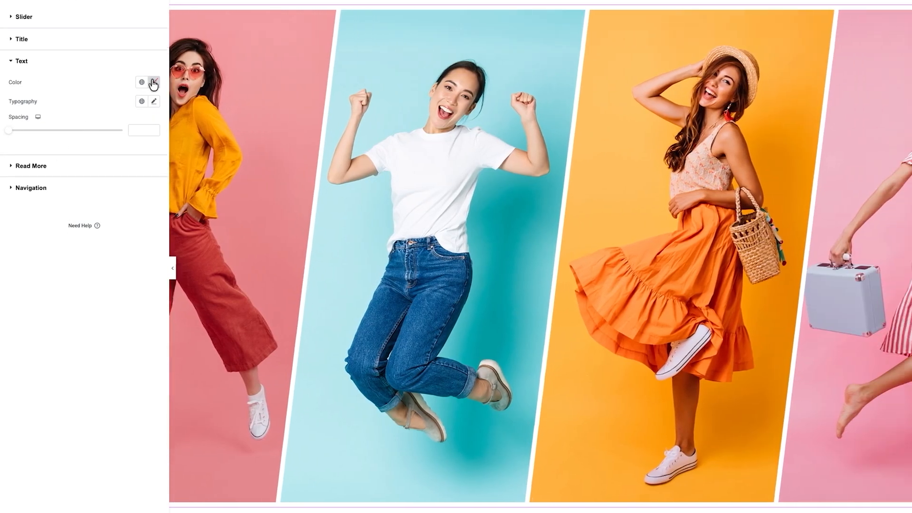
click(153, 82)
text(E4E4E4)
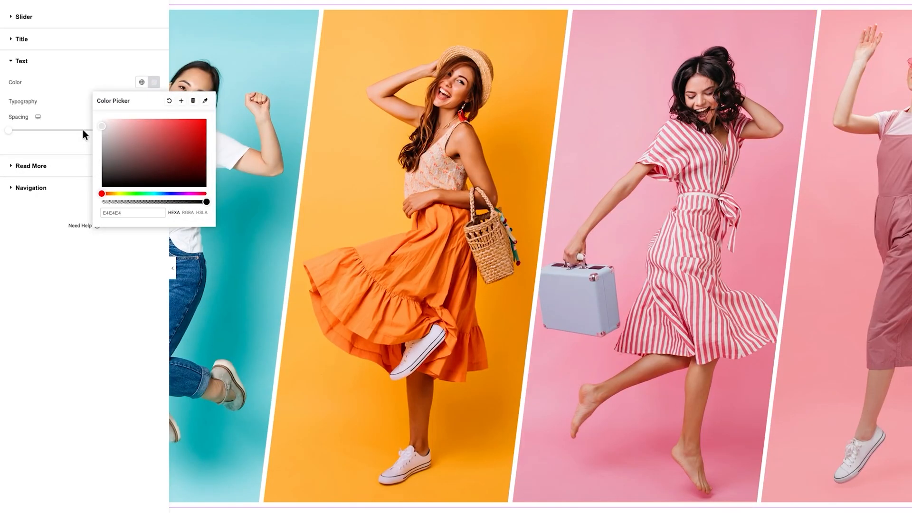
click(77, 114)
Set the slides' description text typography to Nunito at 18 px and its spacing to 20
click(154, 101)
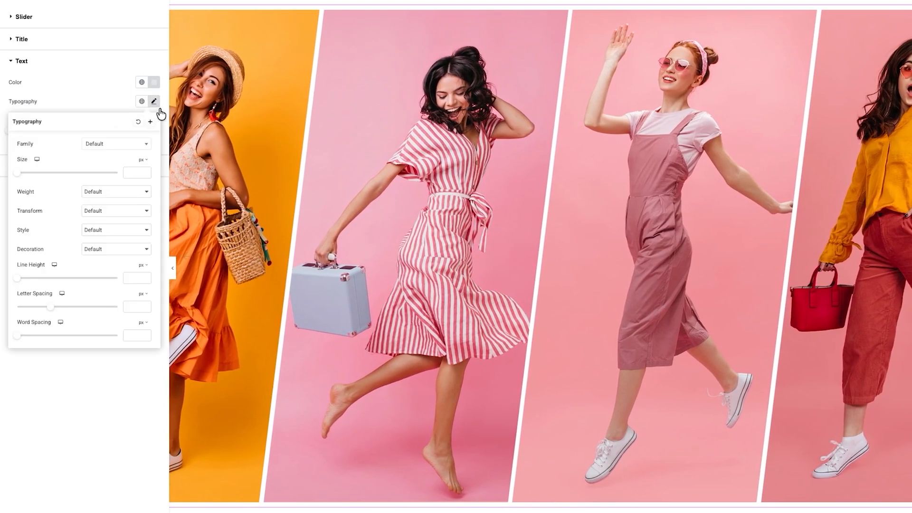
click(130, 147)
text(nunito)
click(95, 181)
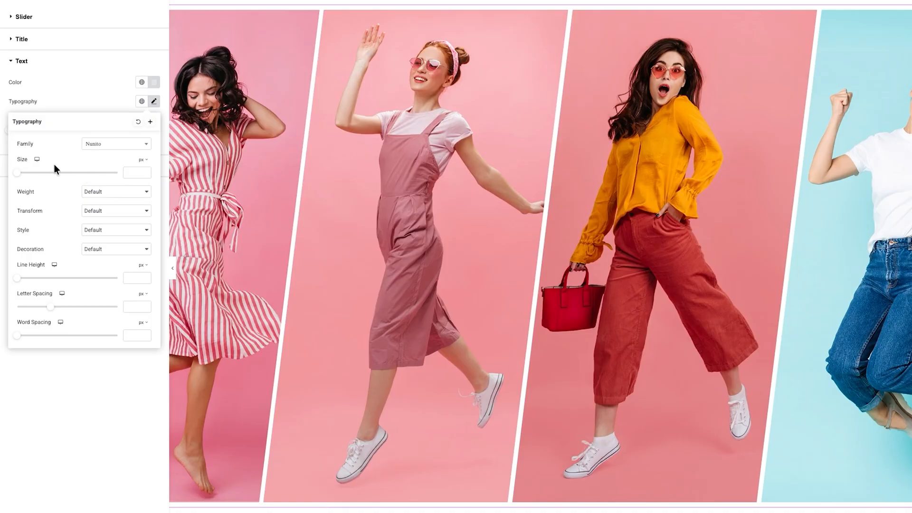
click(136, 173)
text(18)
click(76, 120)
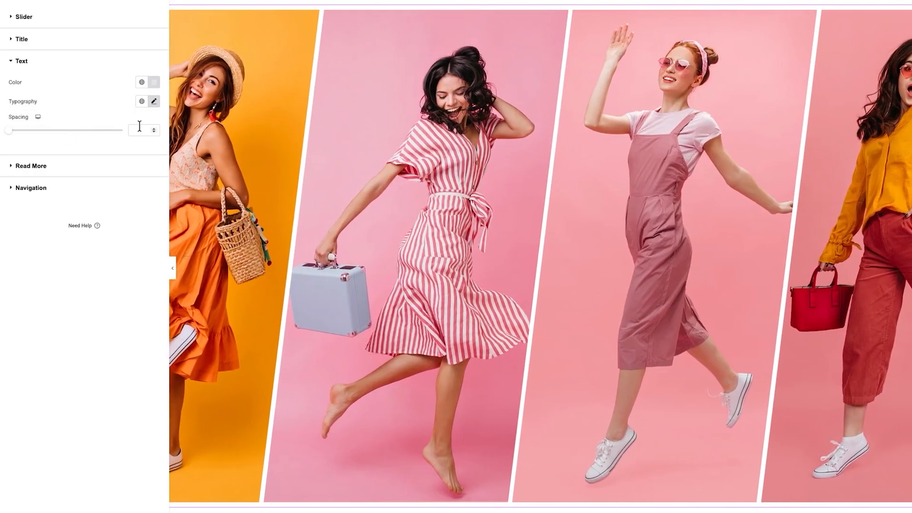
text(20)
mouse_move(336, 367)
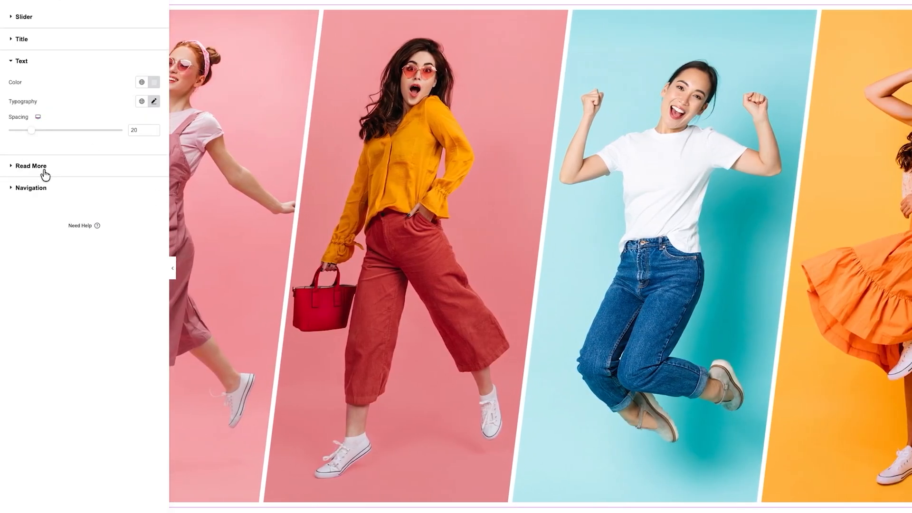
Set the Read More link's normal text color to #ECECEC and keep its border type at Default
click(44, 168)
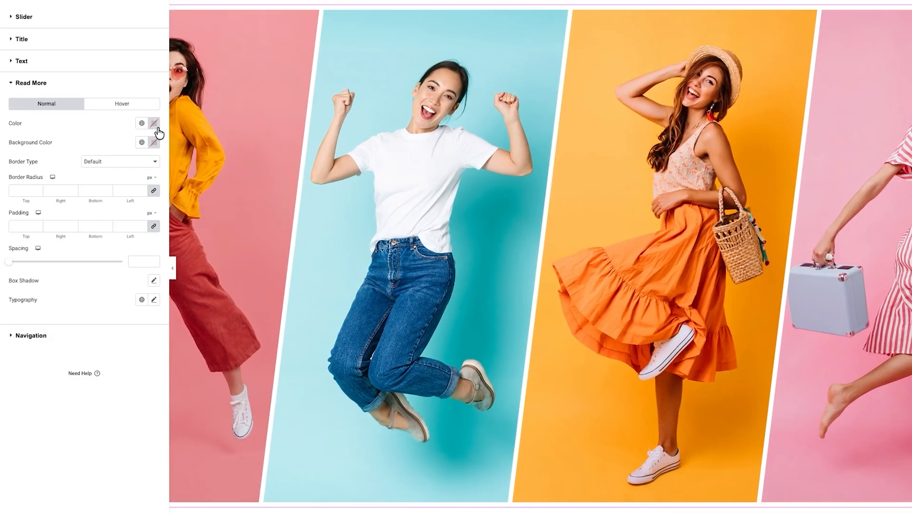
click(154, 124)
drag(110, 167, 95, 164)
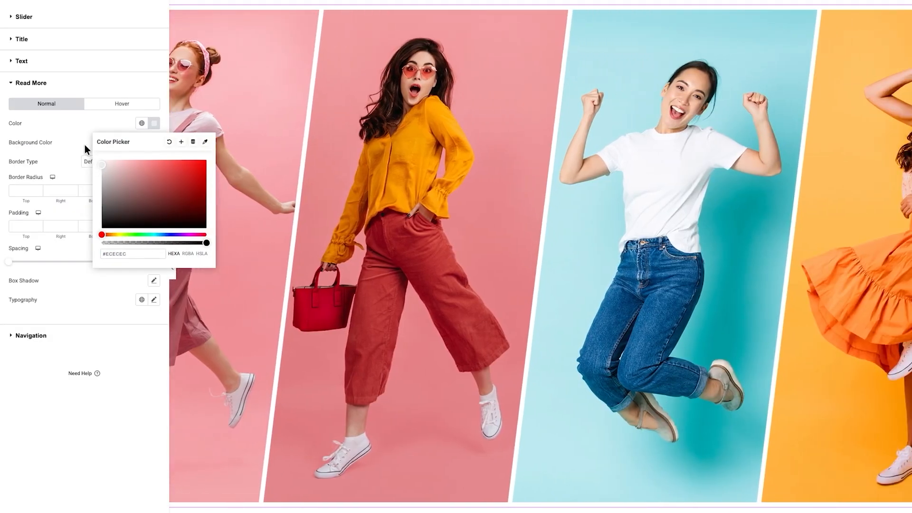
click(85, 145)
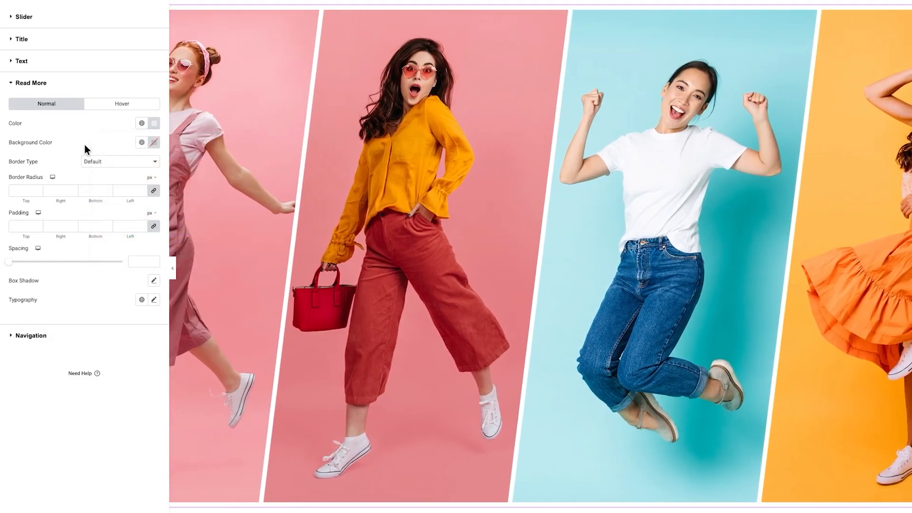
click(113, 163)
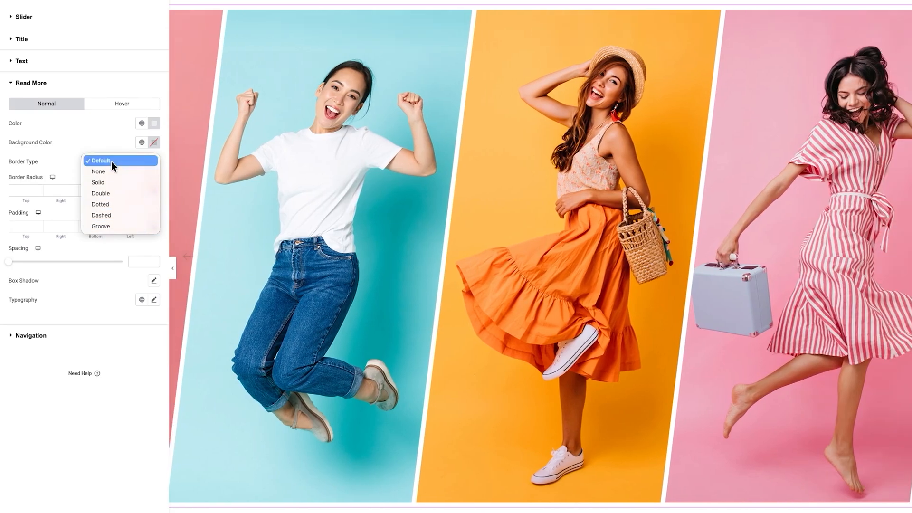
click(111, 161)
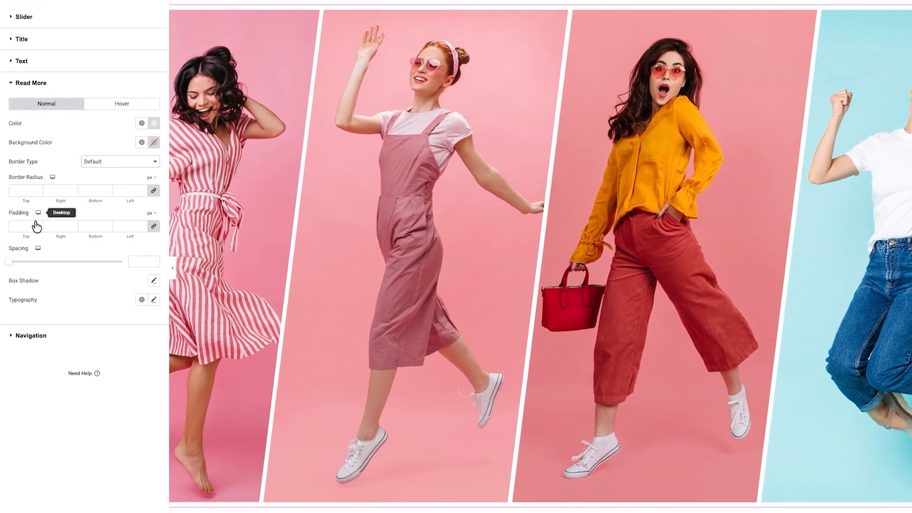
Set the Read More link's spacing to 25
drag(9, 262, 13, 261)
drag(146, 261, 127, 261)
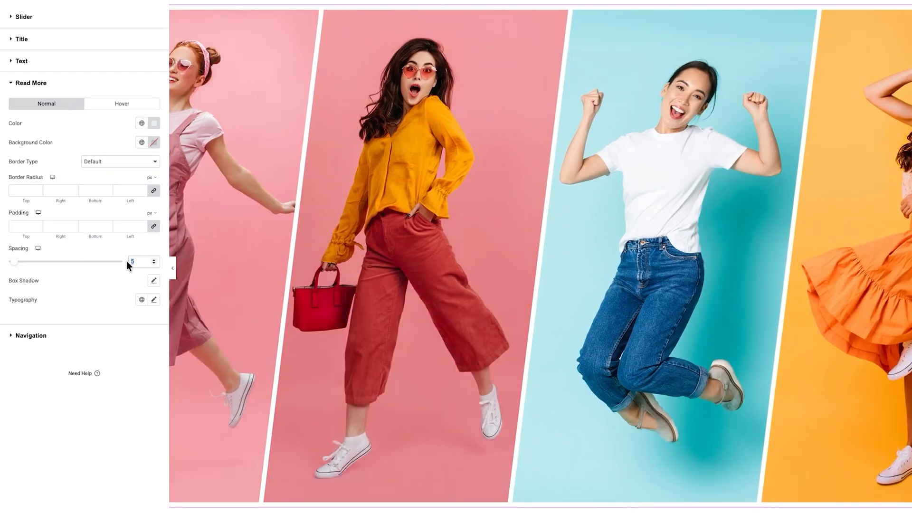
text(25)
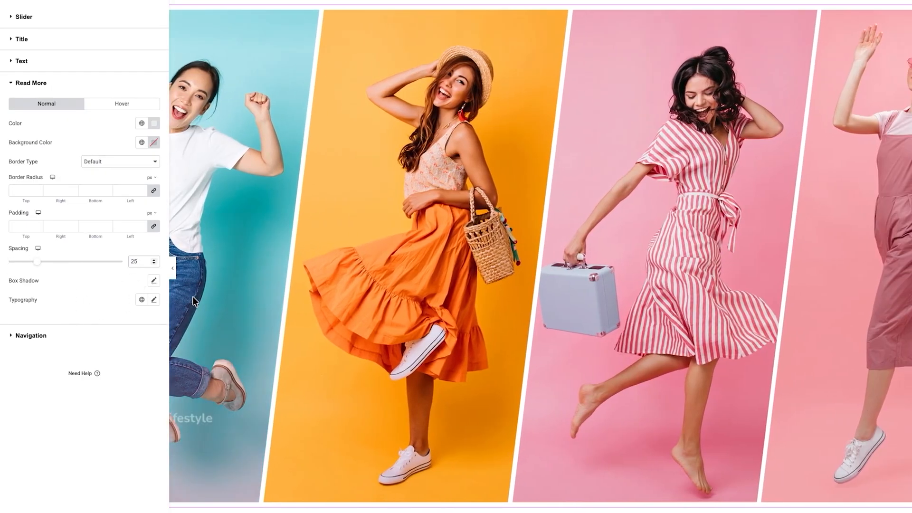
Set the Read More typography to the Nunito font family at 18 px
click(154, 300)
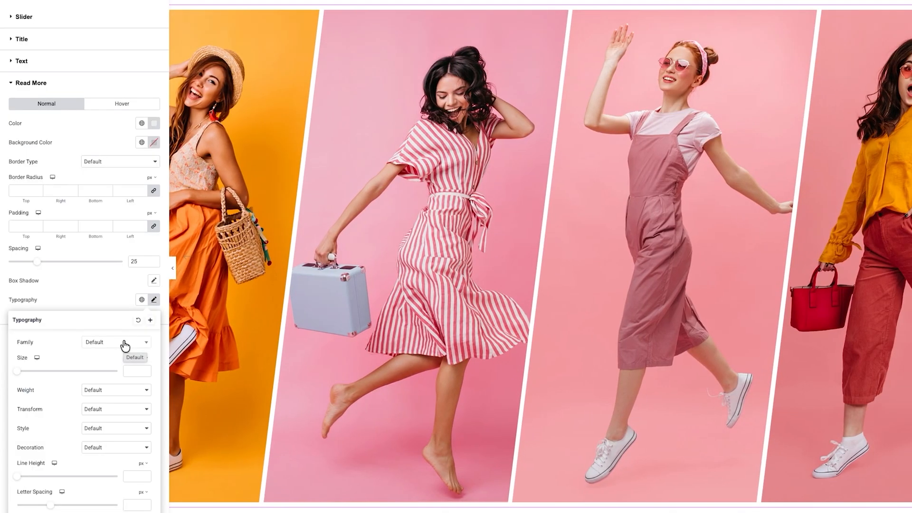
click(124, 344)
text(nunito)
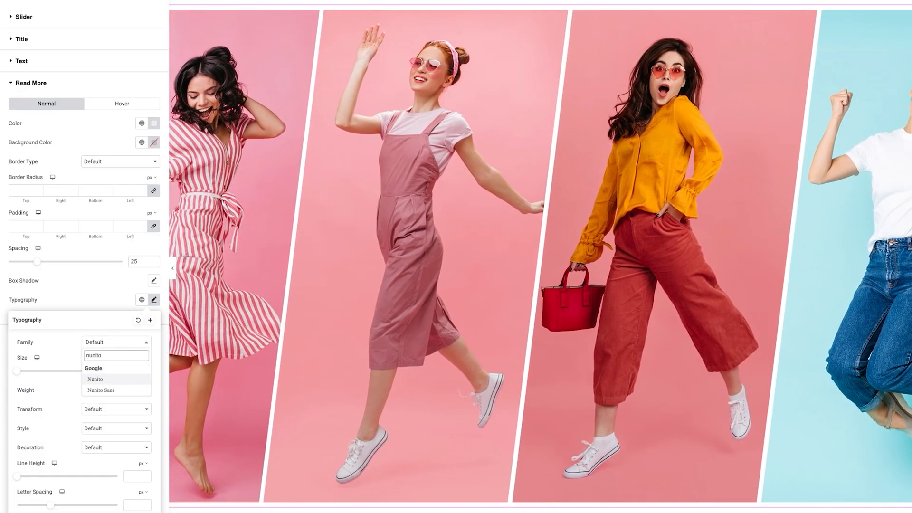
click(110, 378)
click(129, 373)
text(18)
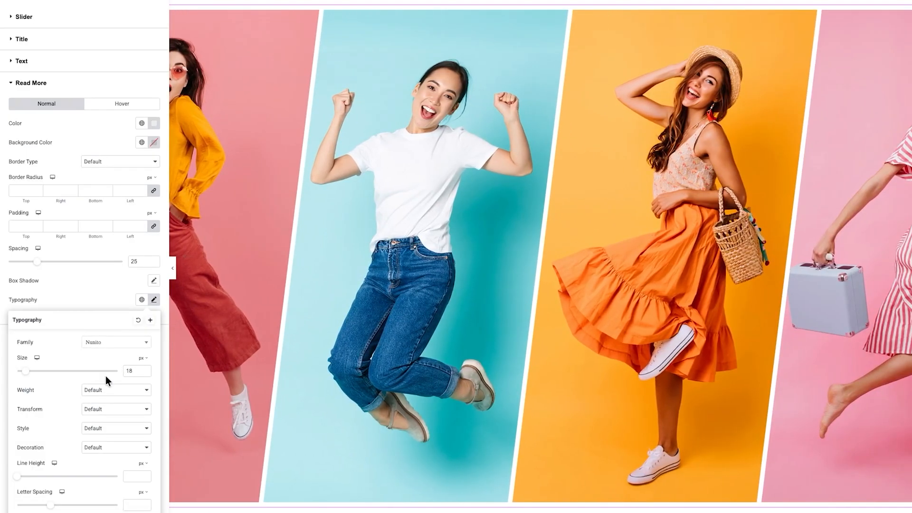
Set the Read More font weight to 800 (Extra Bold) and its line height to .85 em
click(117, 390)
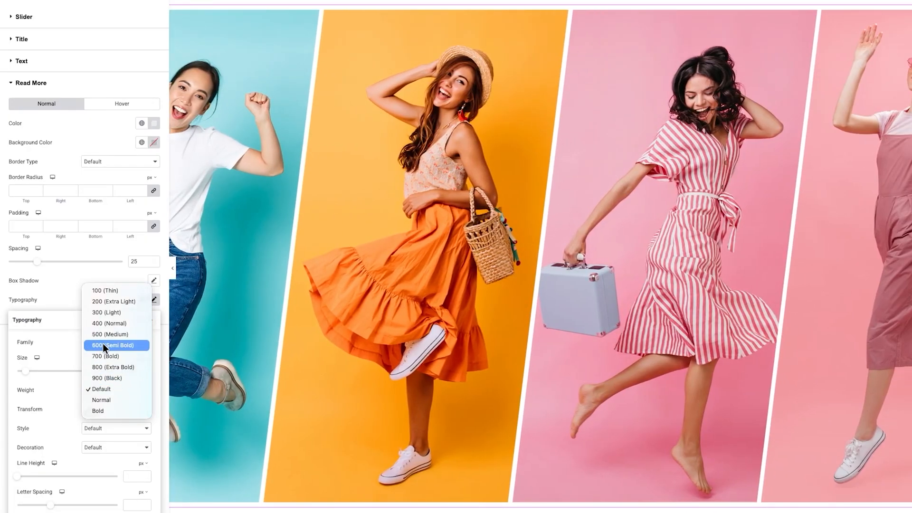
click(107, 367)
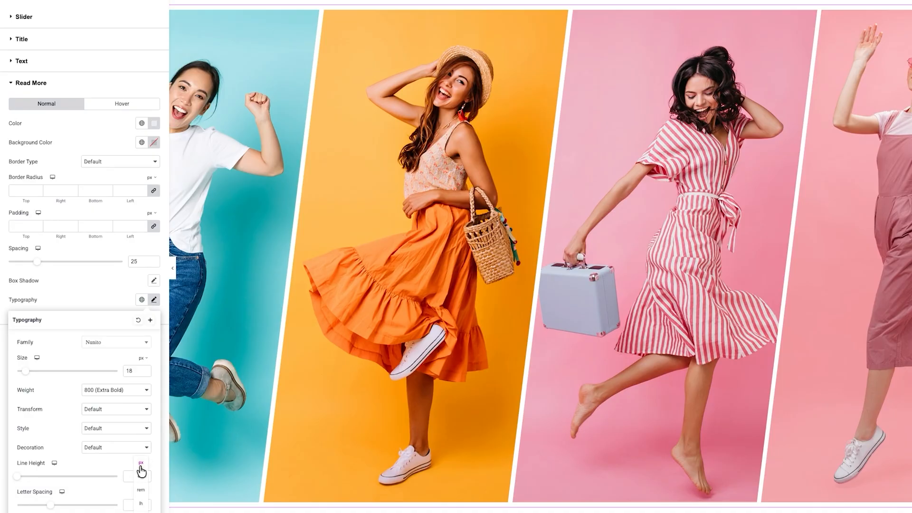
click(141, 473)
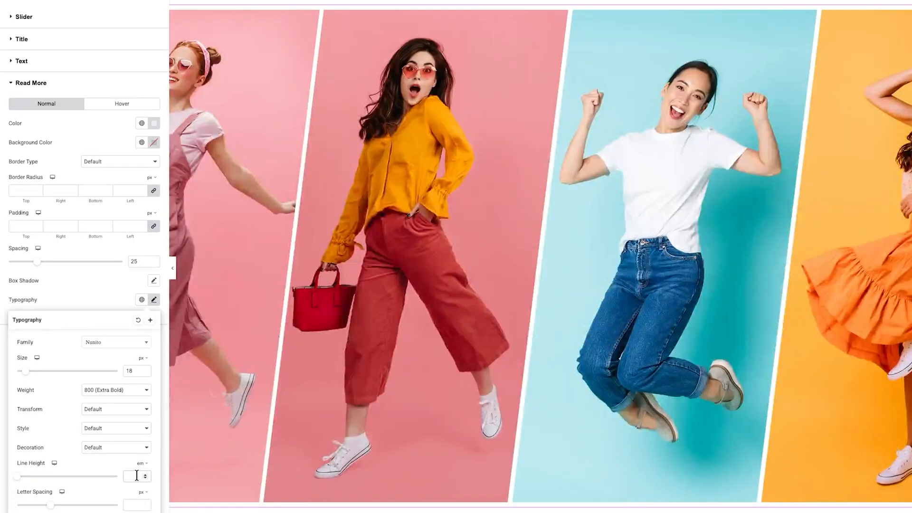
text(.85)
mouse_move(318, 454)
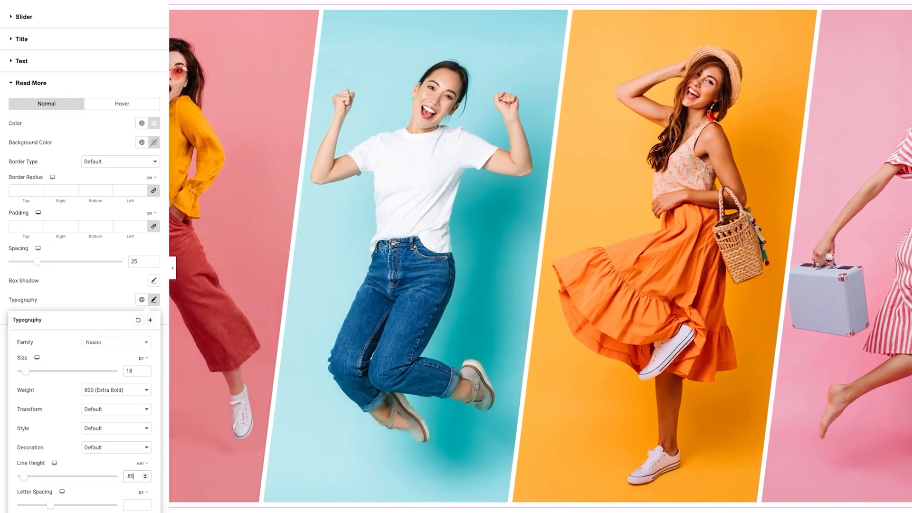
click(87, 301)
Apply the Pop animation to the Read More link's hover state
click(114, 104)
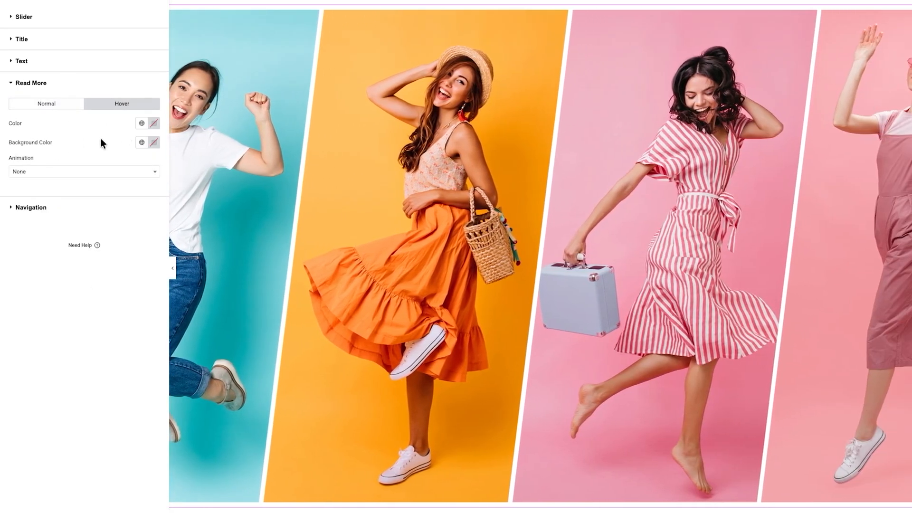
click(74, 172)
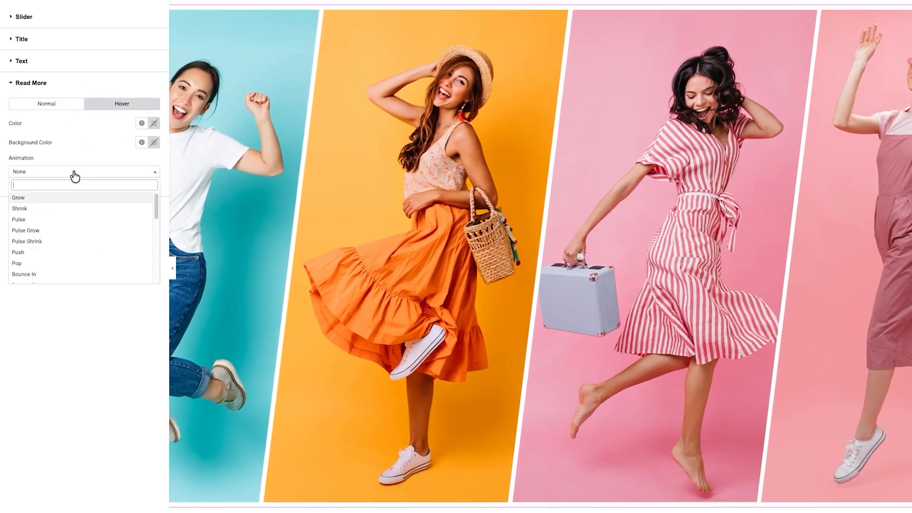
click(55, 260)
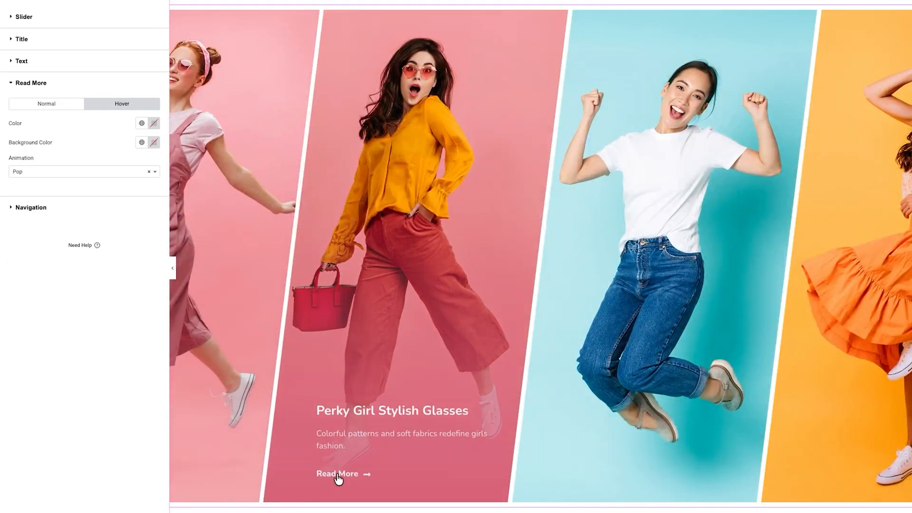
Try Pulse Shrink and Wobble Bottom as the Read More hover animation and switch back to Pop
click(114, 172)
click(97, 241)
click(59, 172)
scroll(75, 230, down, 10)
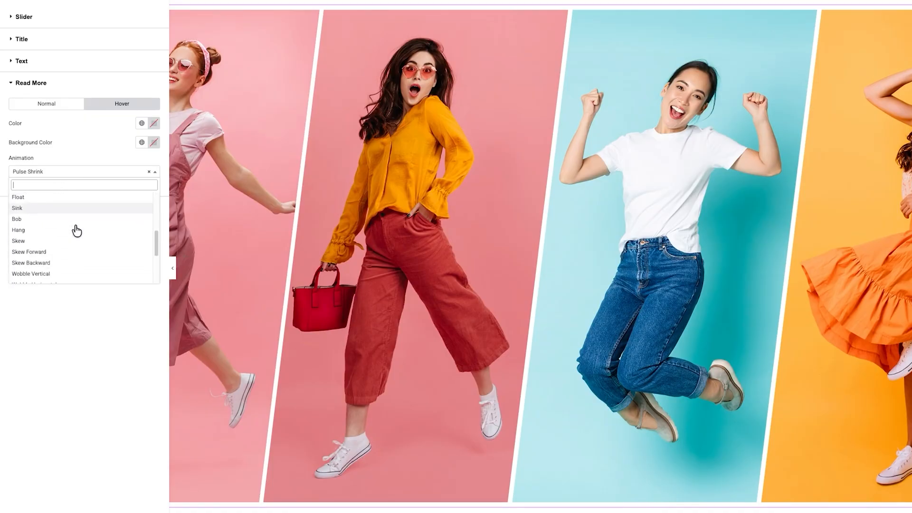
click(70, 243)
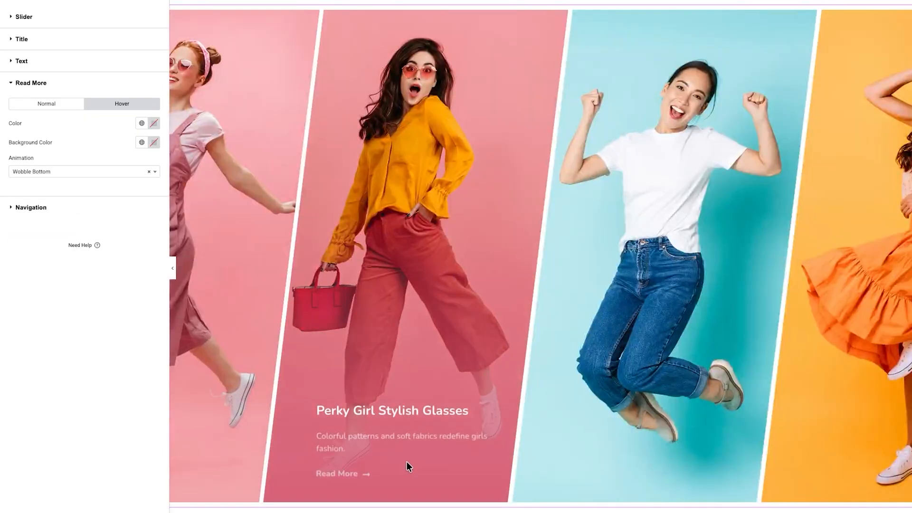
click(114, 172)
scroll(106, 207, up, 10)
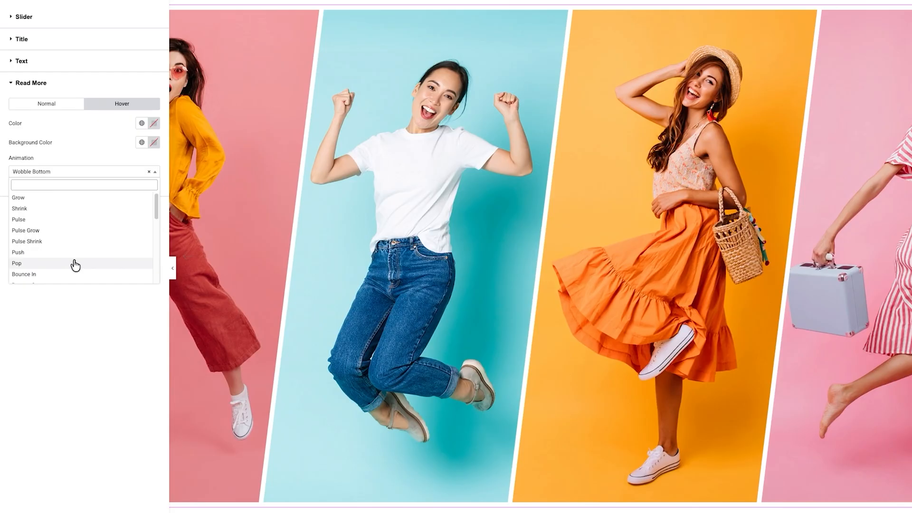
click(73, 261)
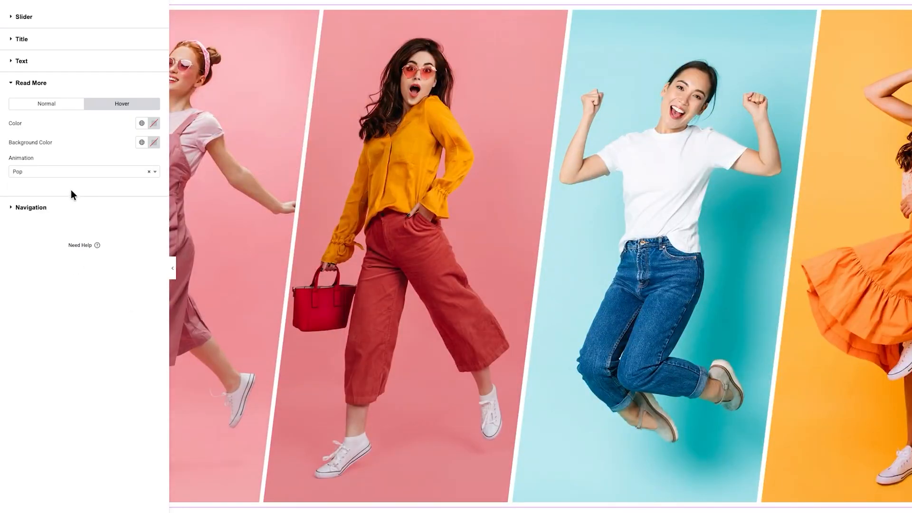
Set the normal color of the navigation arrows to white
click(70, 212)
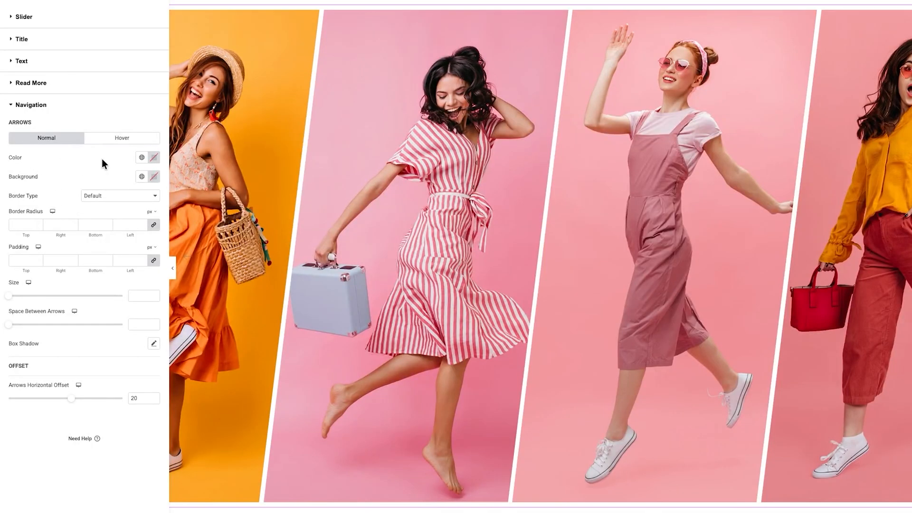
click(154, 157)
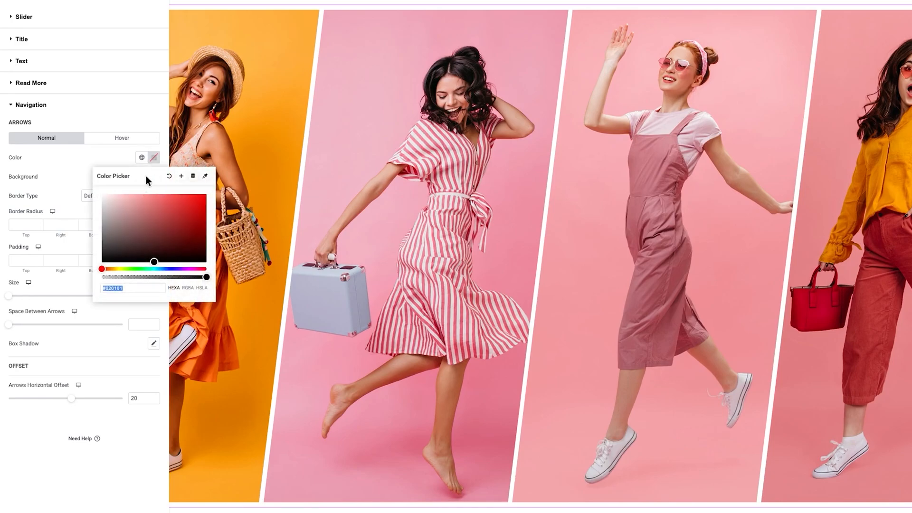
drag(130, 194, 85, 162)
click(82, 158)
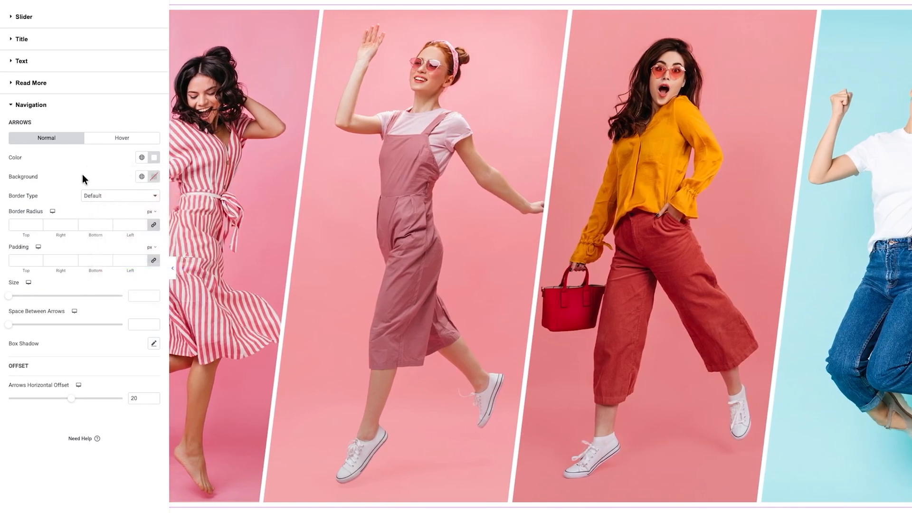
Give the navigation arrows a Solid border with a width of 1 px on all sides
click(111, 196)
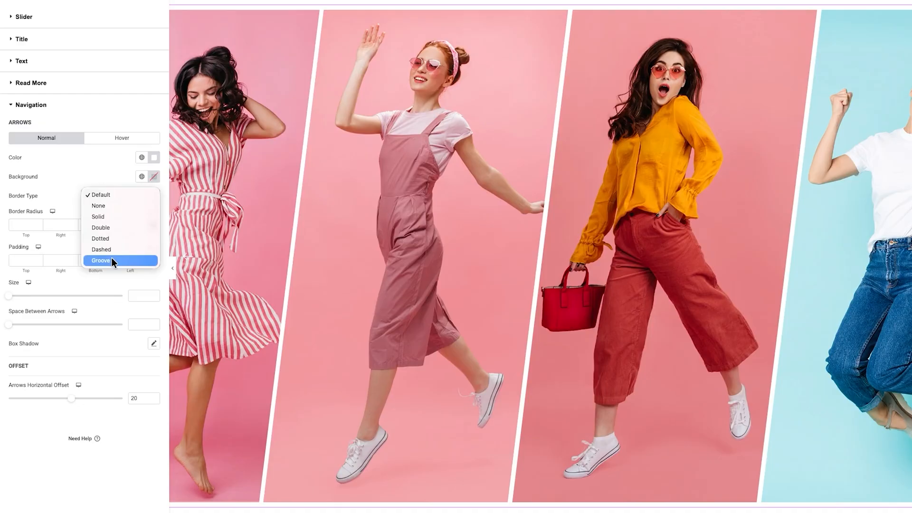
click(113, 217)
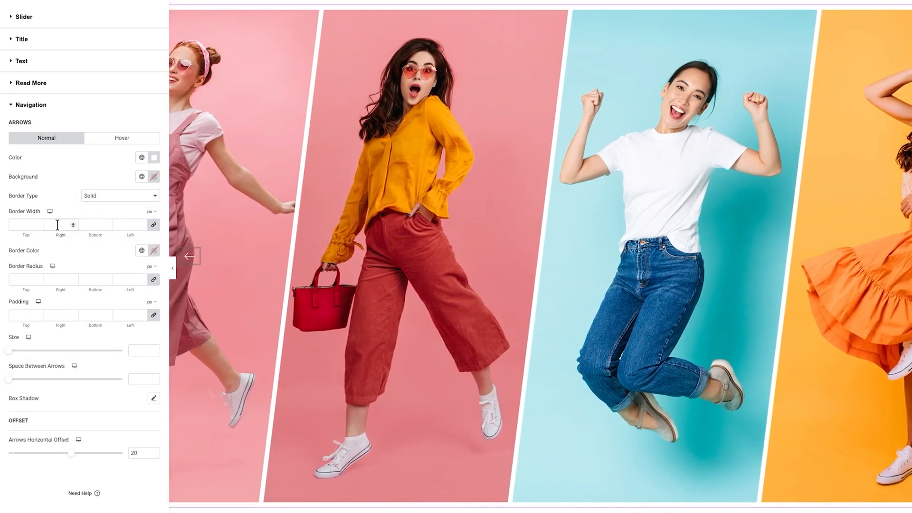
click(57, 224)
text(1)
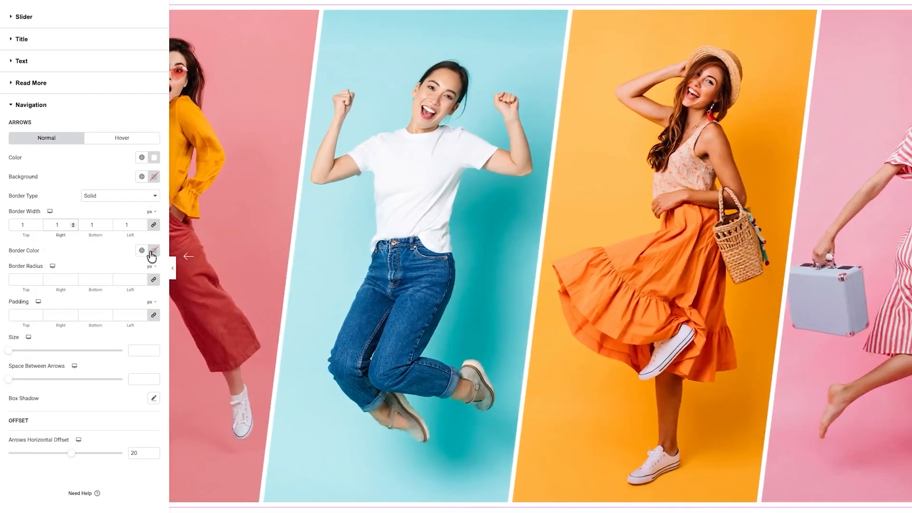
Set the border color of the navigation arrows to white
click(153, 251)
click(101, 288)
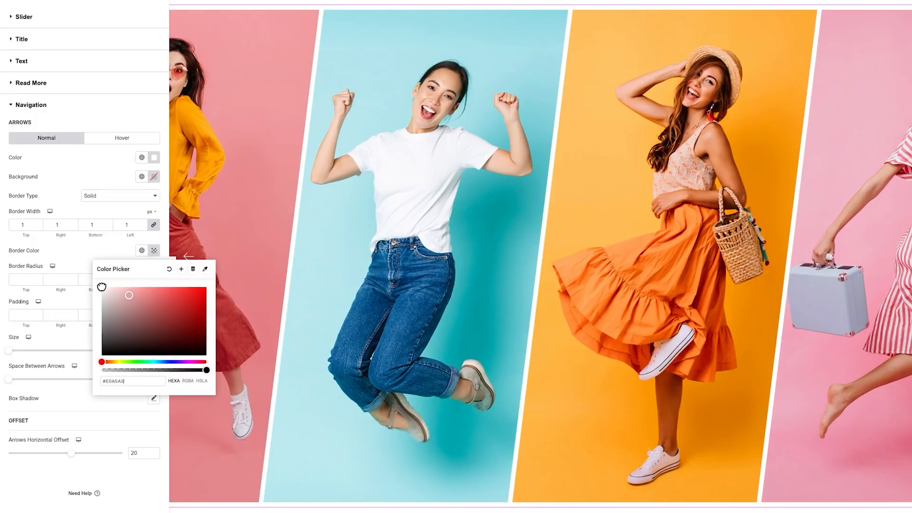
click(79, 248)
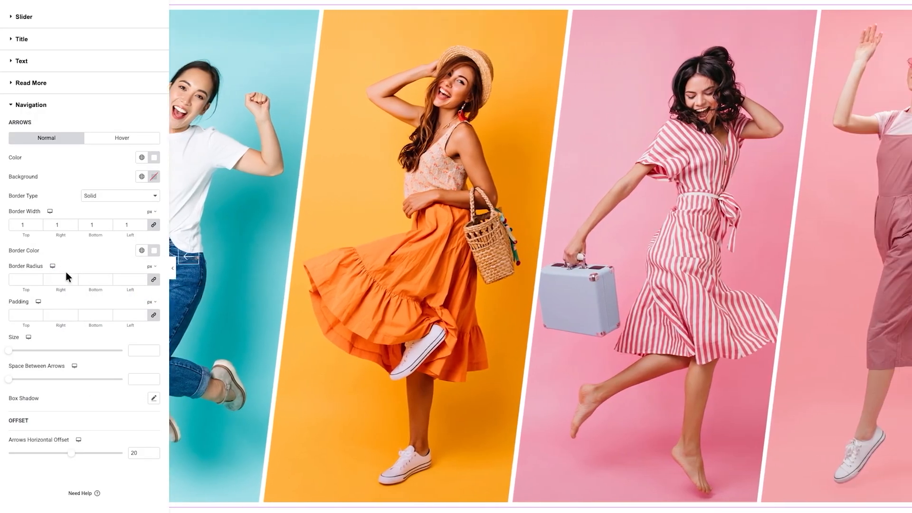
Set the navigation arrows' border radius to 100 px and their padding to 15 px on all sides
text(100)
click(60, 314)
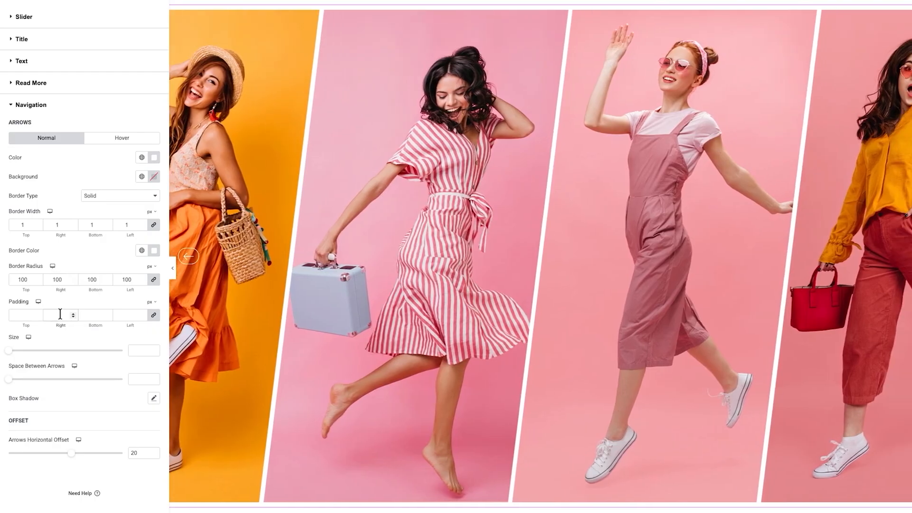
text(15)
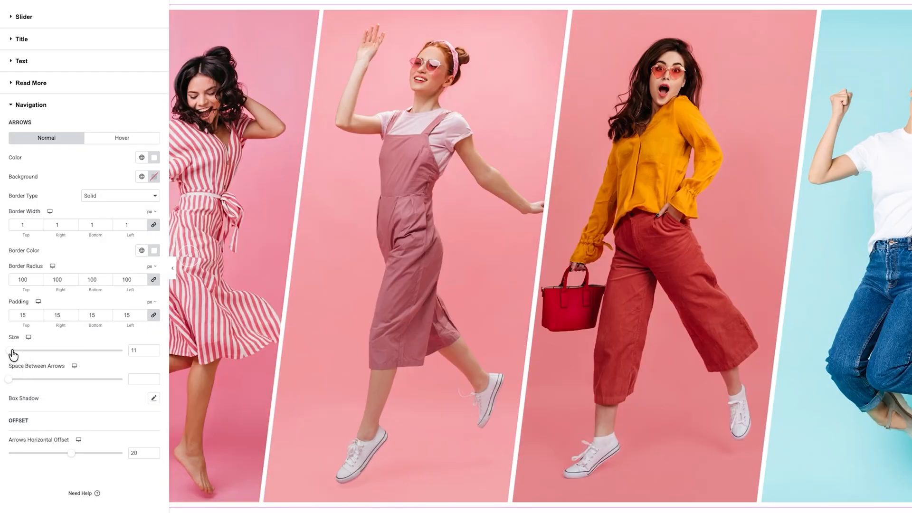
Set the navigation arrows' size to 20 and their horizontal offset to 30
drag(9, 350, 12, 351)
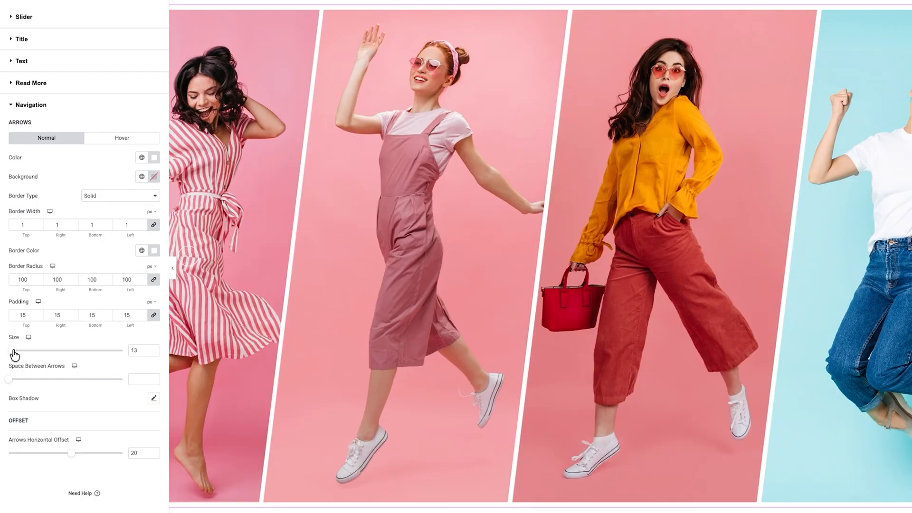
double_click(138, 351)
text(20)
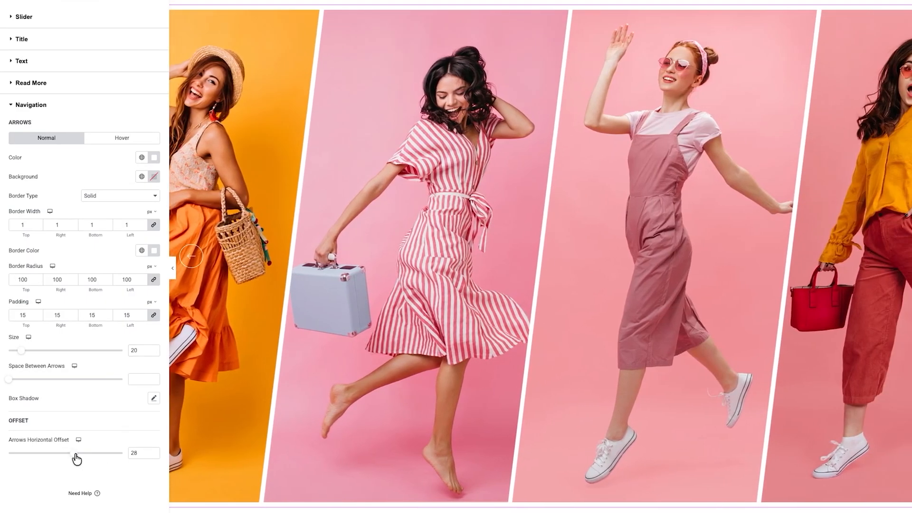
drag(74, 454, 82, 456)
drag(137, 455, 129, 454)
text(30)
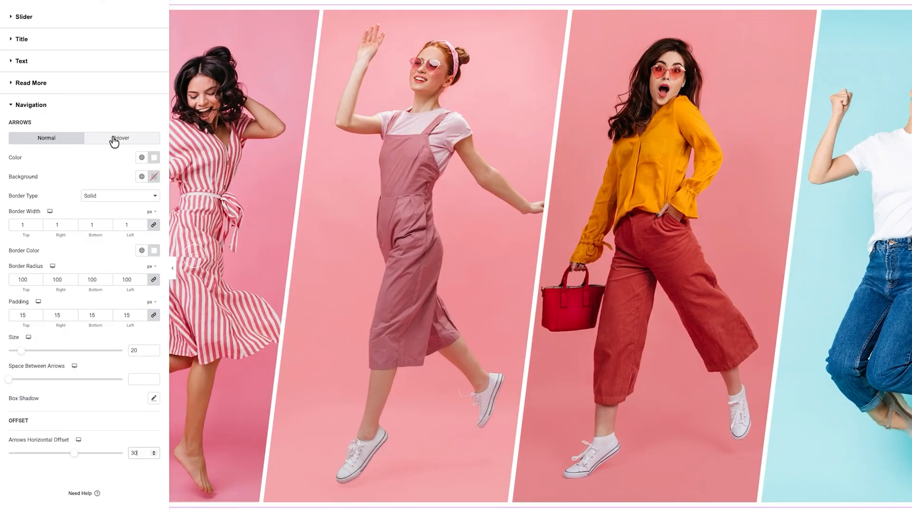
Set the hover color of the navigation arrows to black (#000000)
click(113, 139)
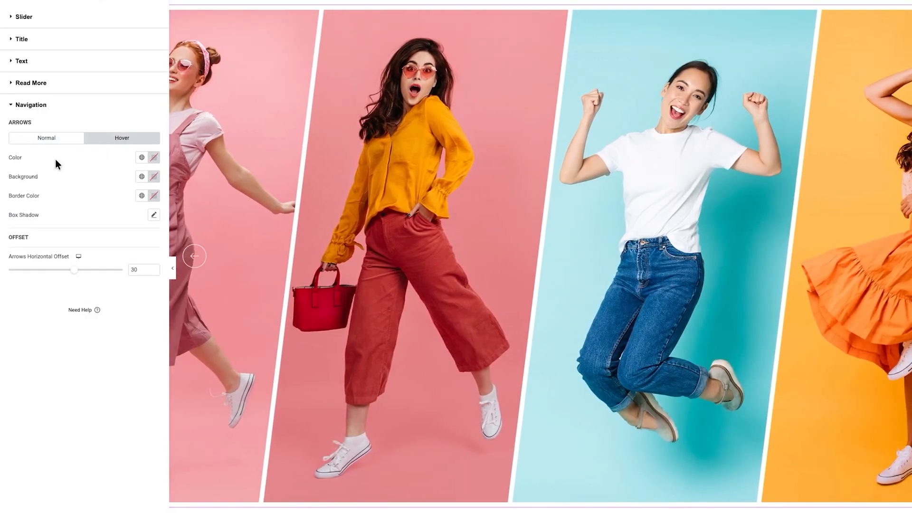
click(154, 157)
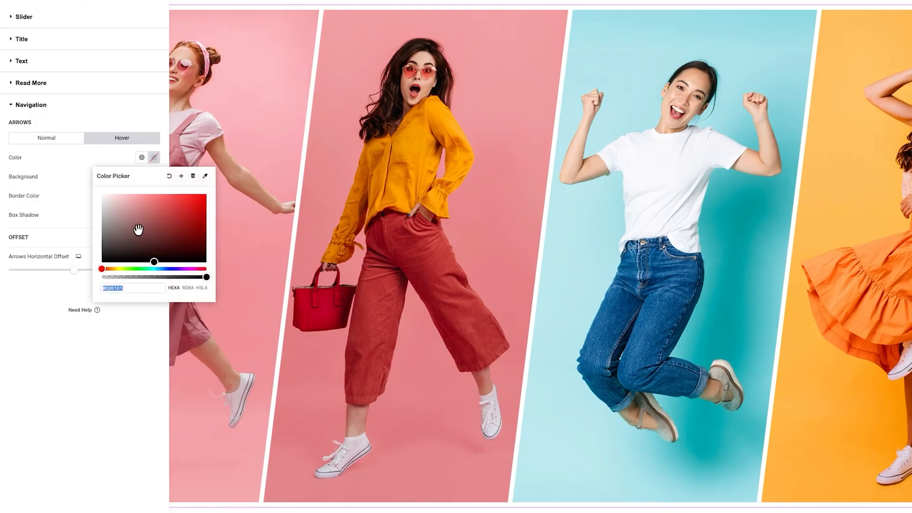
click(123, 264)
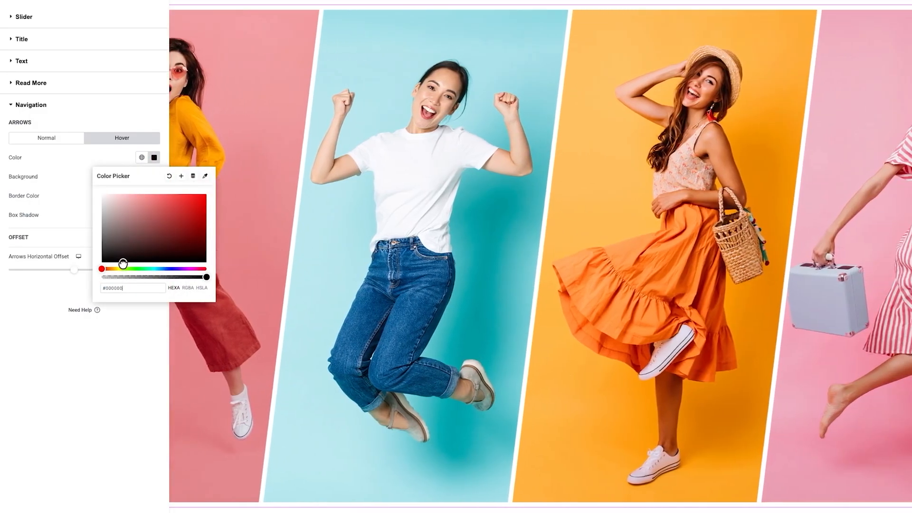
click(59, 275)
Set both the hover background and the hover border color of the navigation arrows to white
click(153, 179)
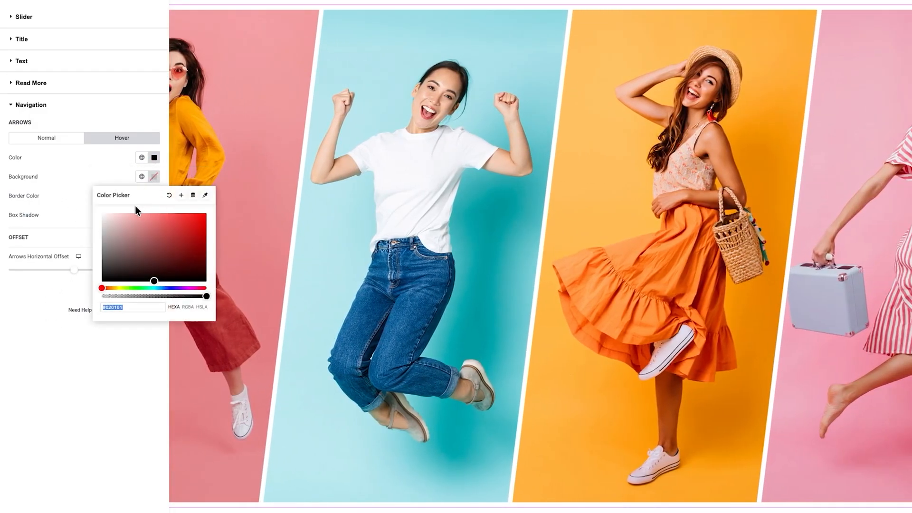
drag(135, 216, 63, 193)
click(76, 201)
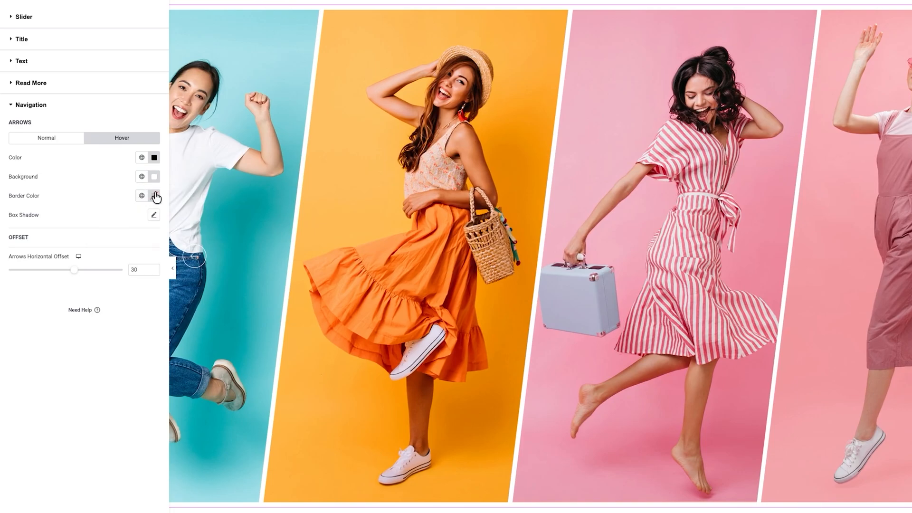
click(154, 196)
click(80, 198)
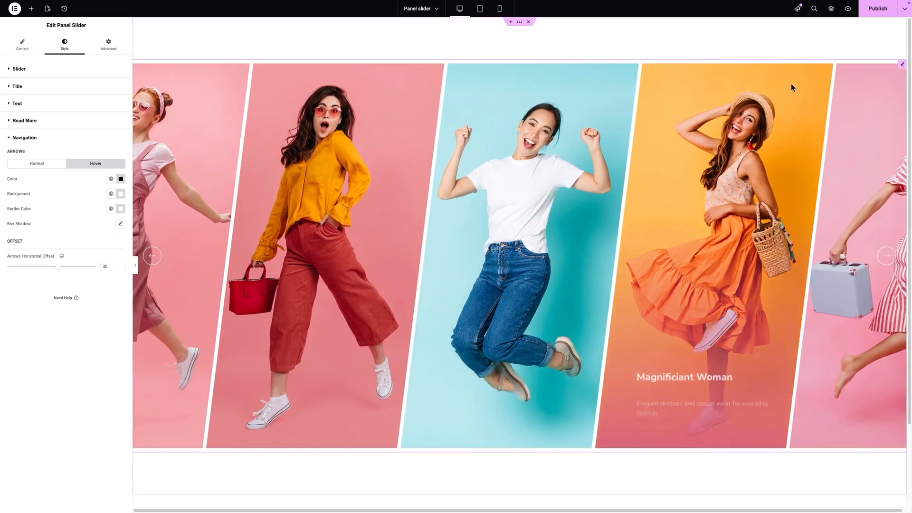
Publish the panel slider page and open its preview
click(874, 11)
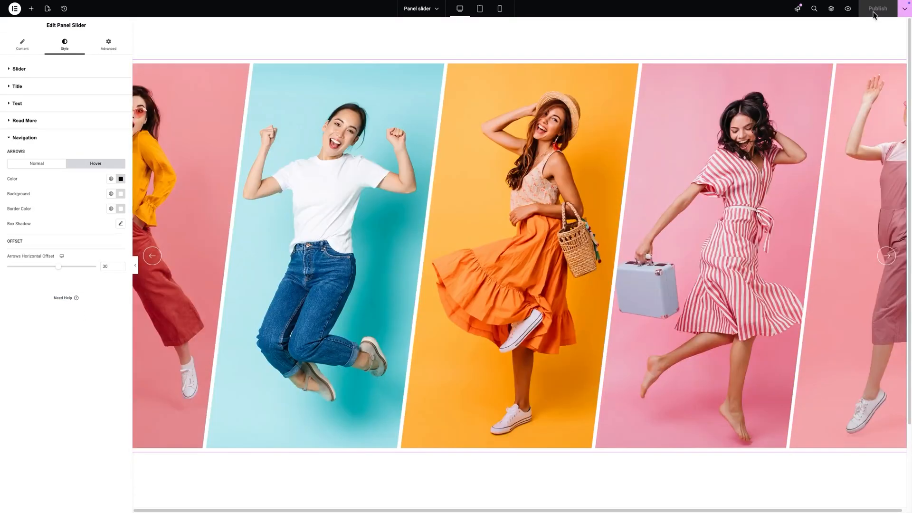
click(847, 8)
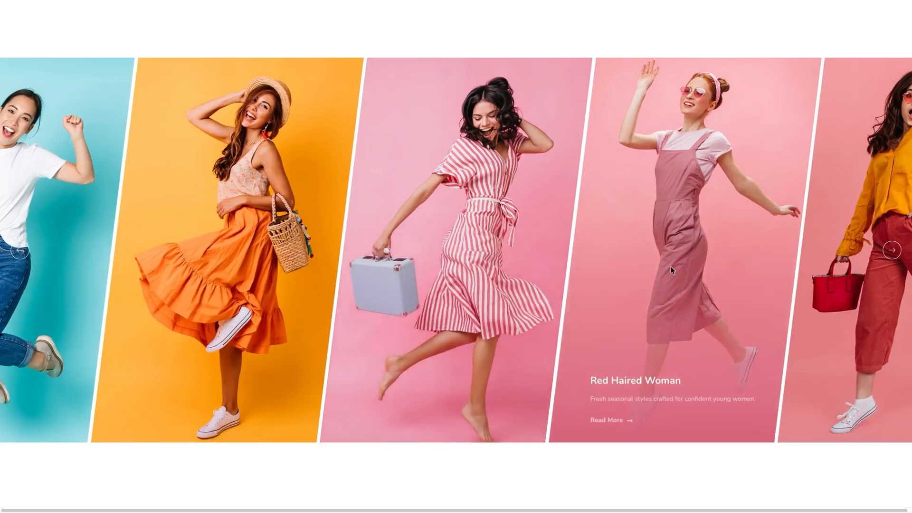
Test the slider's navigation in the preview by advancing several panels forward and then back with the arrows
click(893, 251)
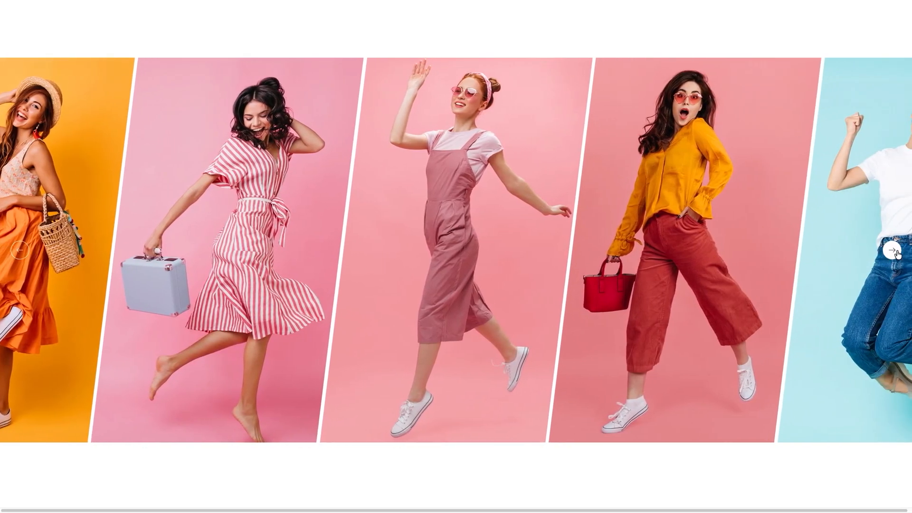
click(895, 252)
click(896, 252)
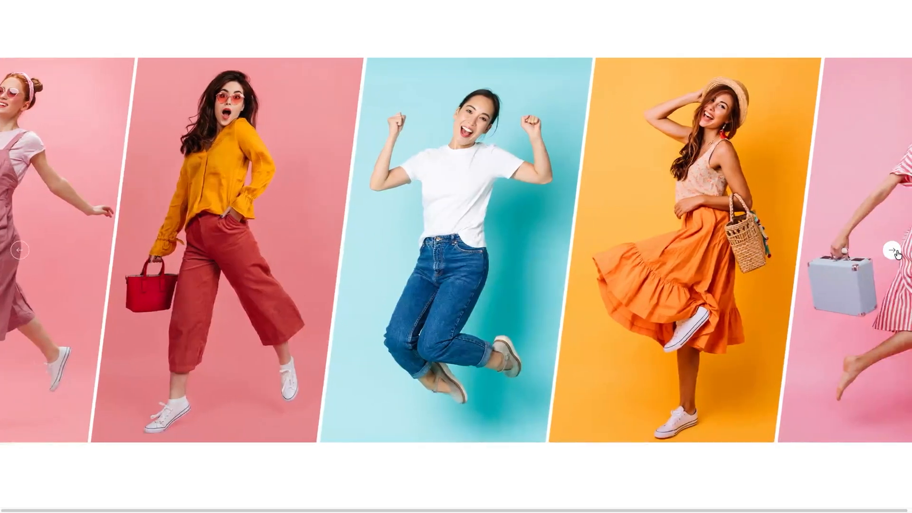
click(896, 252)
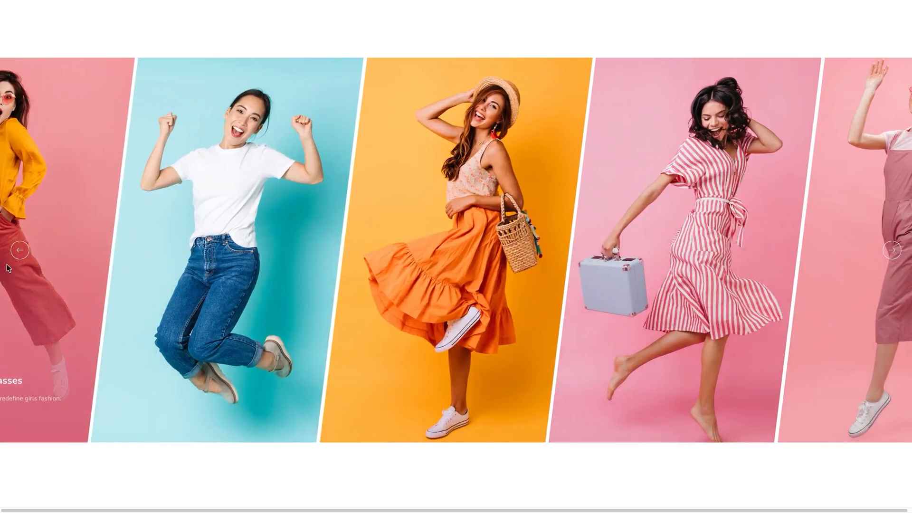
click(19, 250)
click(19, 250)
click(19, 251)
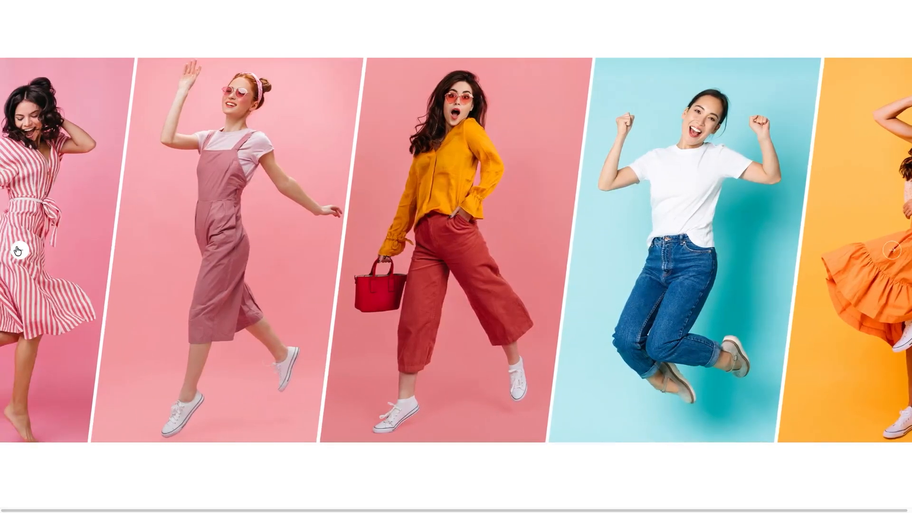
click(19, 250)
click(19, 251)
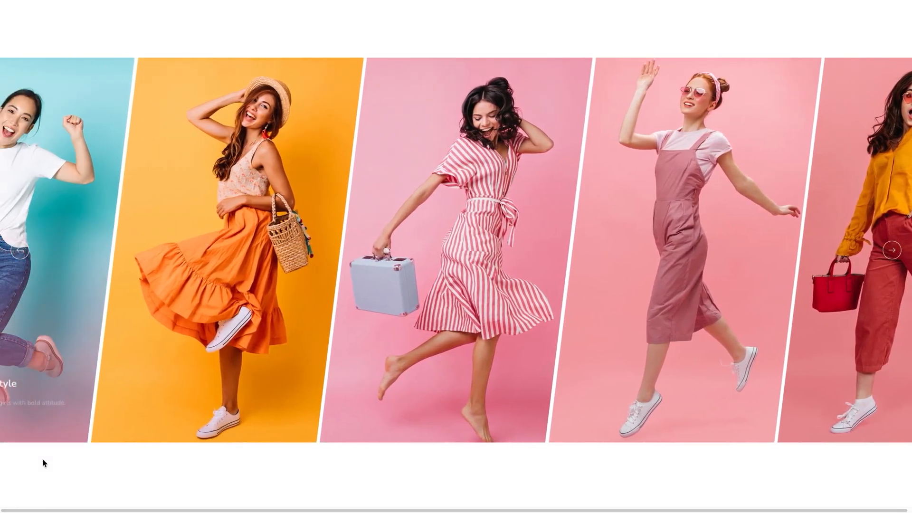